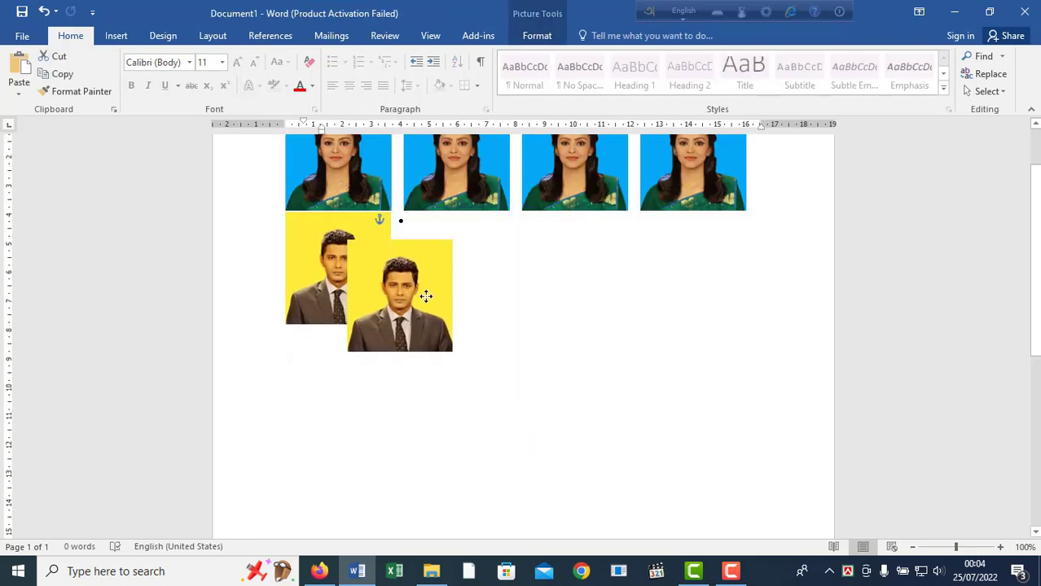
- Place copies of the yellow-background portrait along the second row and recolor the row's first portrait in dark blue-grey
left_click_drag(426, 295, 675, 282)
left_click(107, 75)
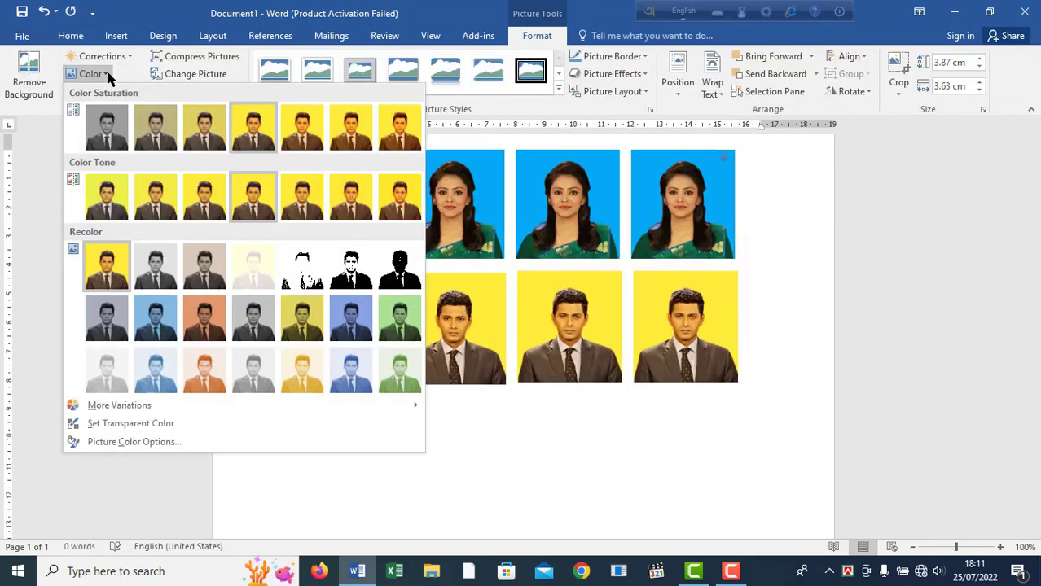
left_click(115, 334)
left_click(409, 456)
- Duplicate the blue-grey portrait of the man into a third row of four pictures below the yellow-background portraits
left_click(351, 357)
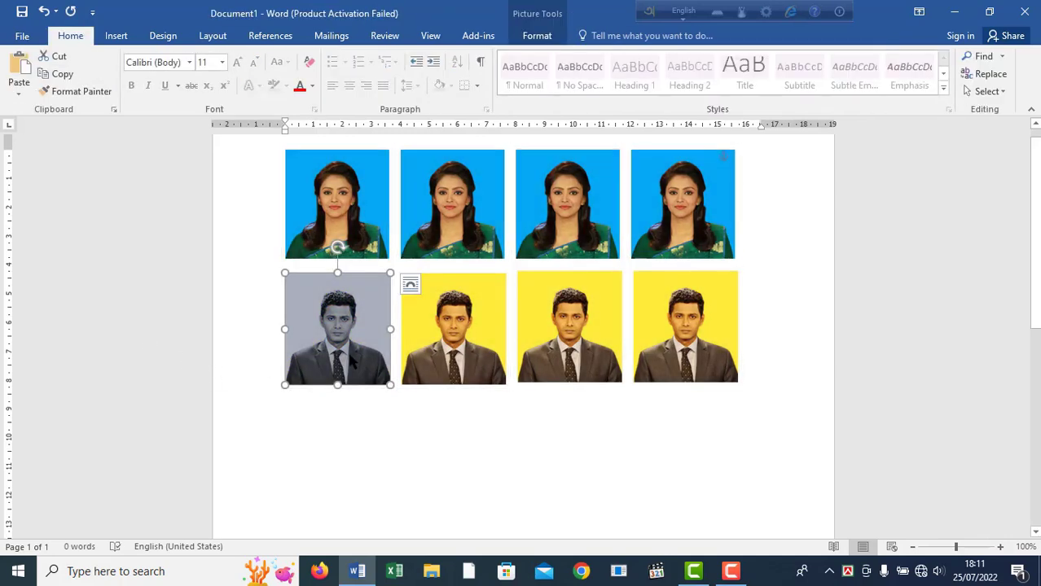
left_click_drag(352, 361, 684, 472)
left_click(358, 472, "ctrl")
- Duplicate the grayscale portrait of the woman from the first row into a new row below the man's blue-grey portraits
left_click(338, 236)
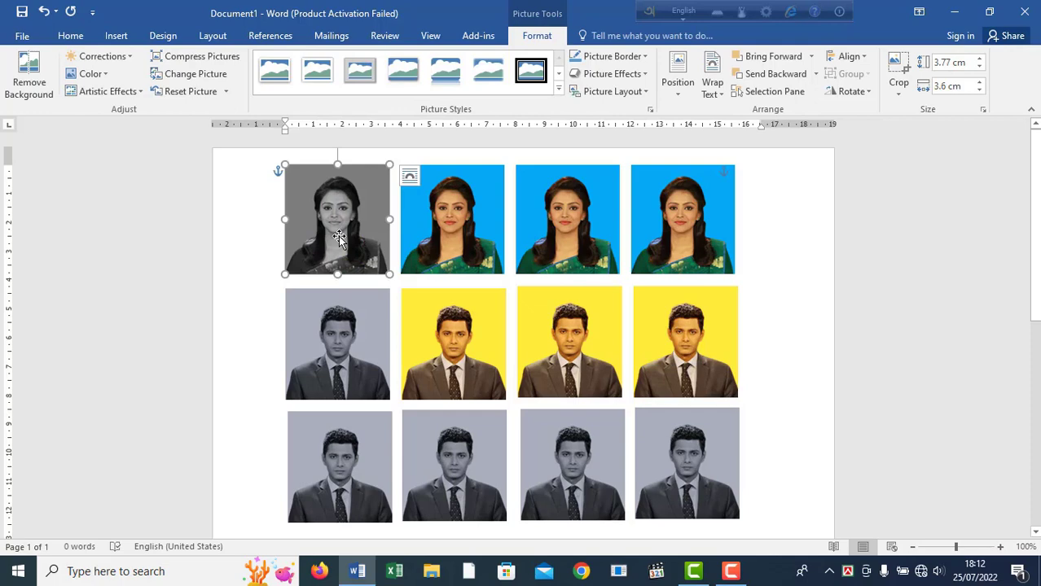
left_click_drag(338, 236, 689, 471)
left_click(350, 472, "ctrl")
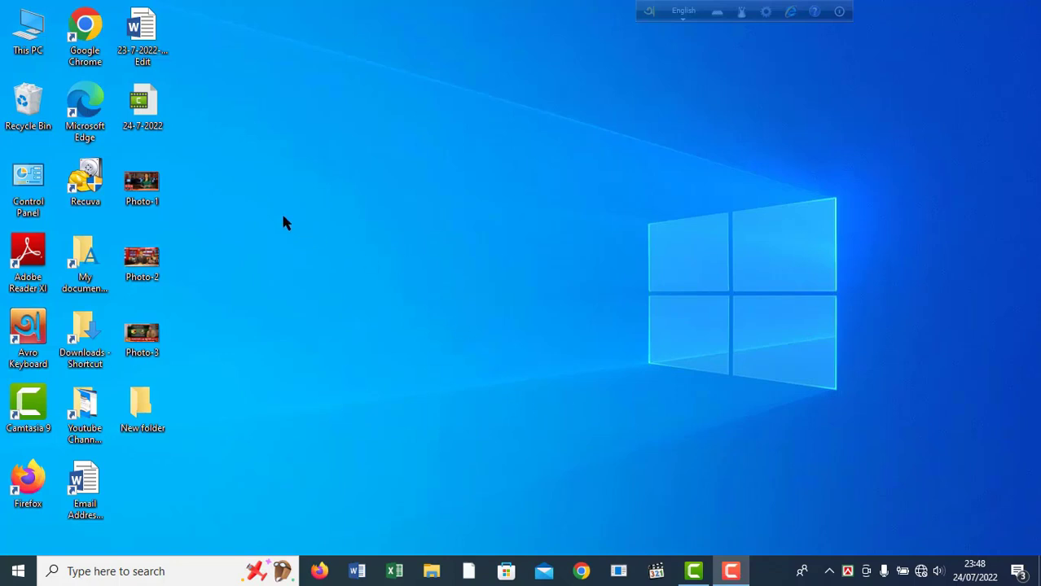
- Open Photo-1 from the desktop and capture a rectangular screen snip of the woman's head and shoulders
double_click(142, 183)
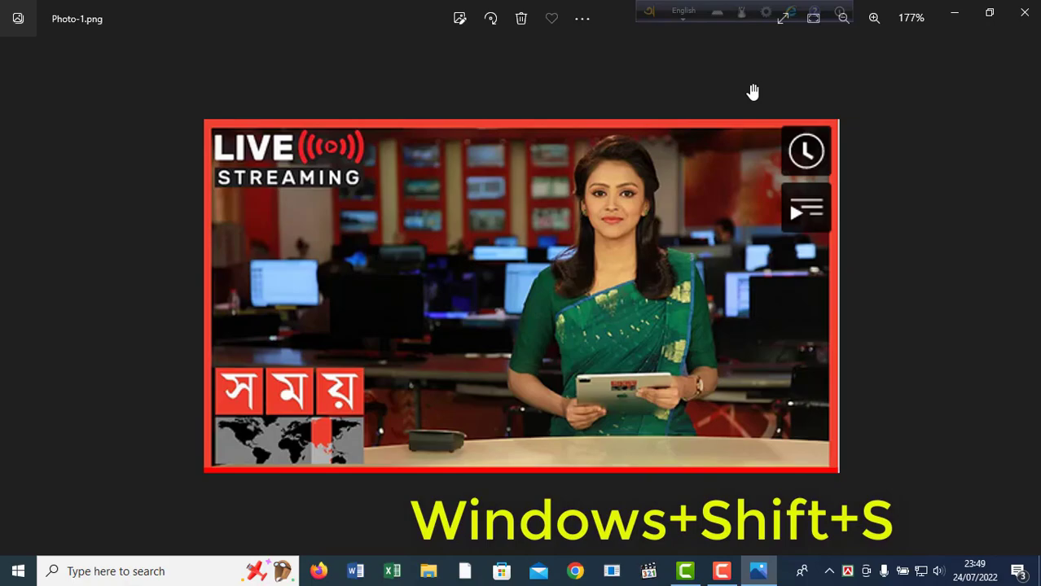
key("super+shift+s")
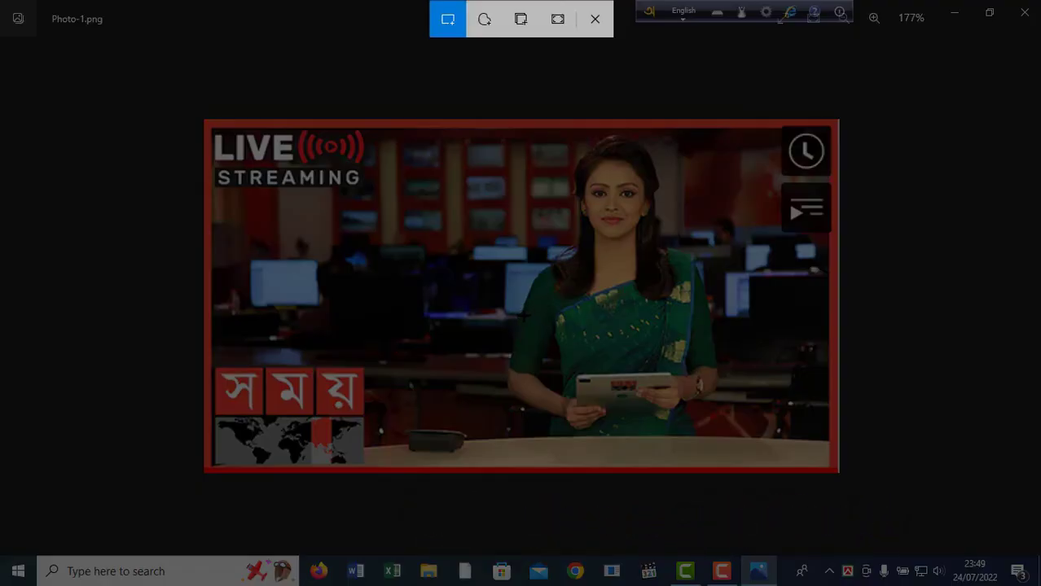
left_click_drag(522, 314, 711, 115)
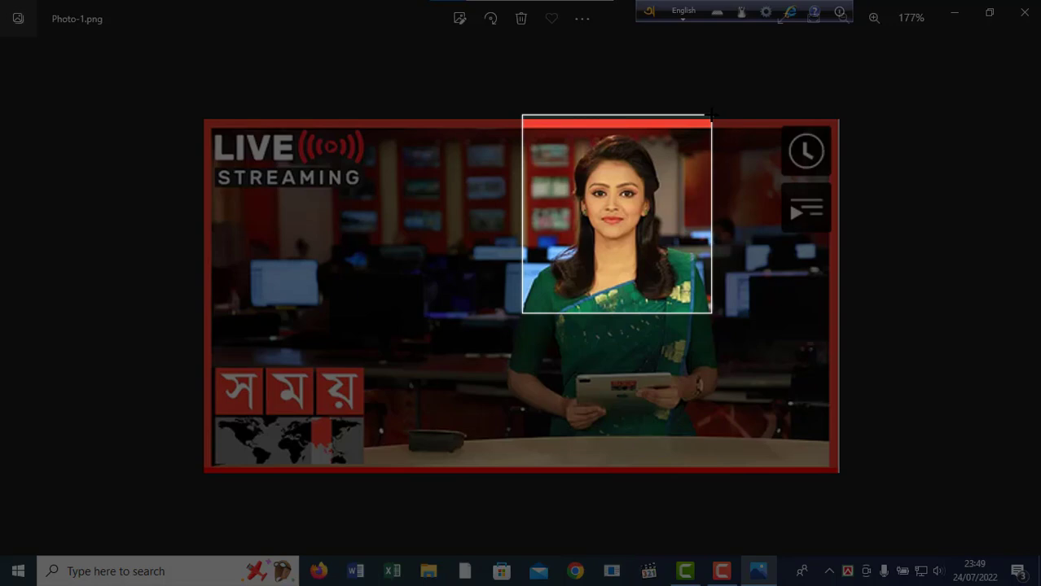
left_click_drag(712, 115, 712, 113)
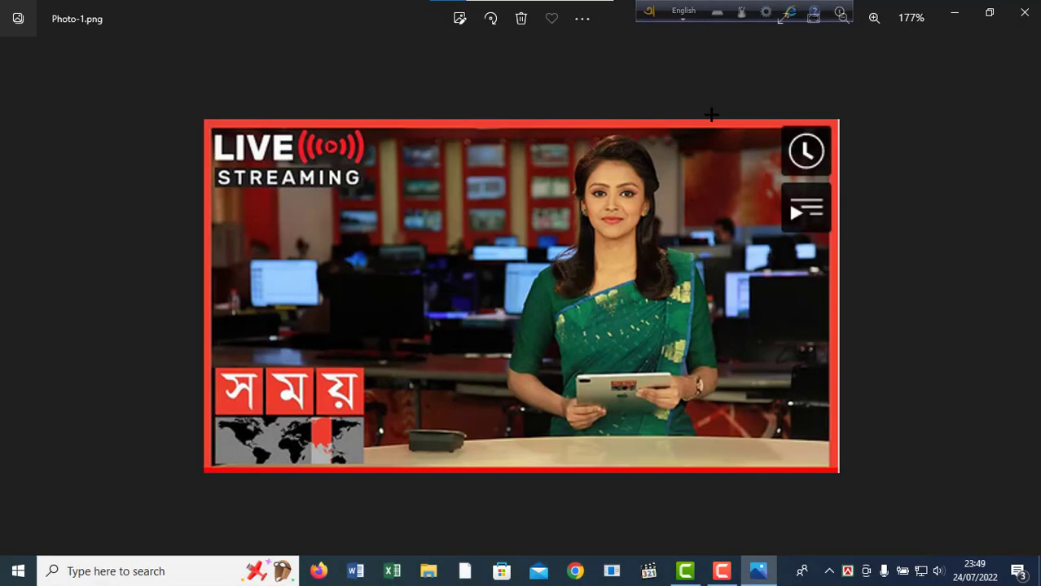
- Find and open Paint, then paste the captured snip of the woman onto the blank canvas
left_click(150, 571)
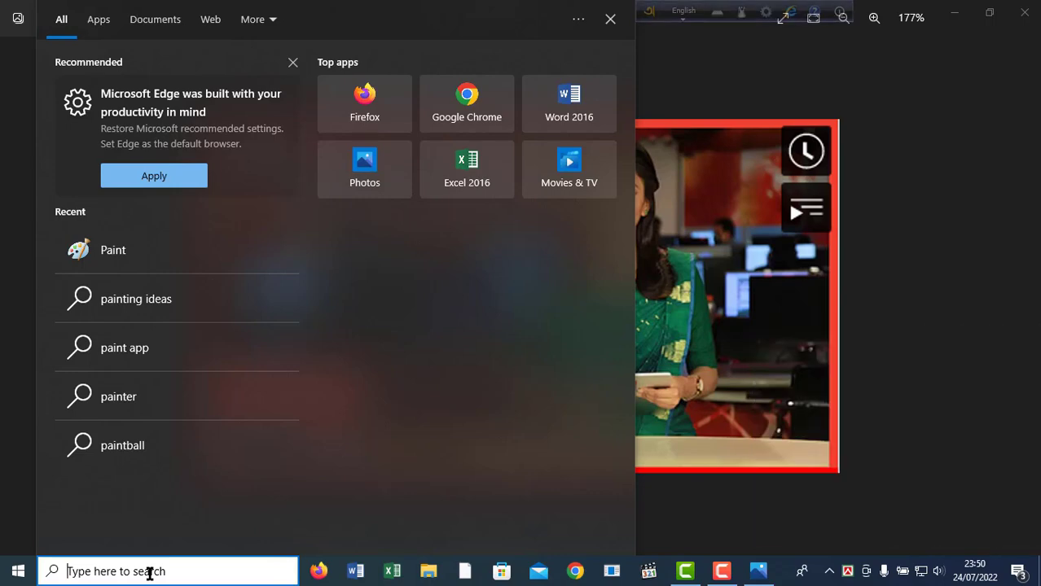
type("p")
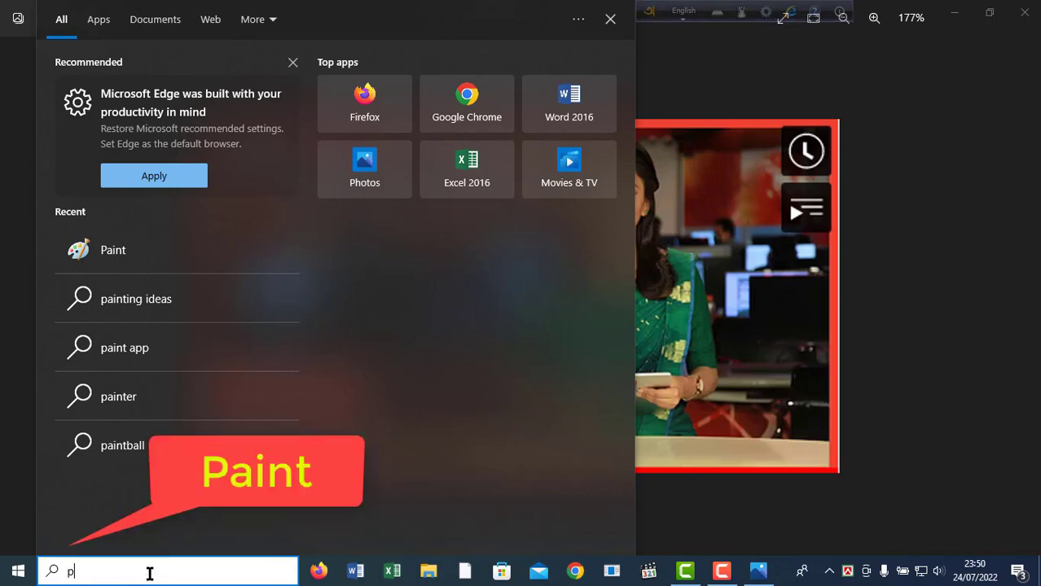
type("a")
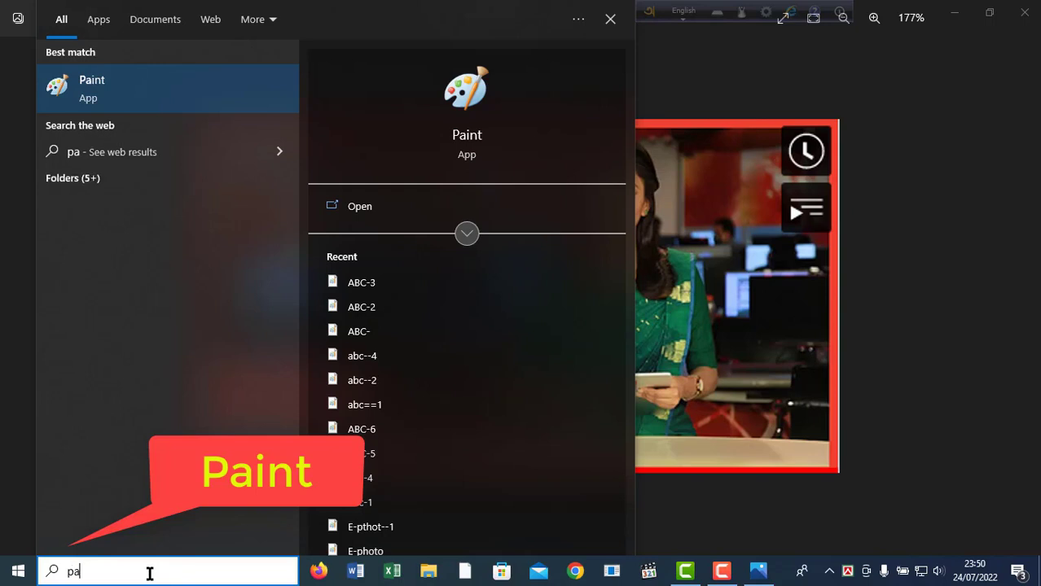
type("int")
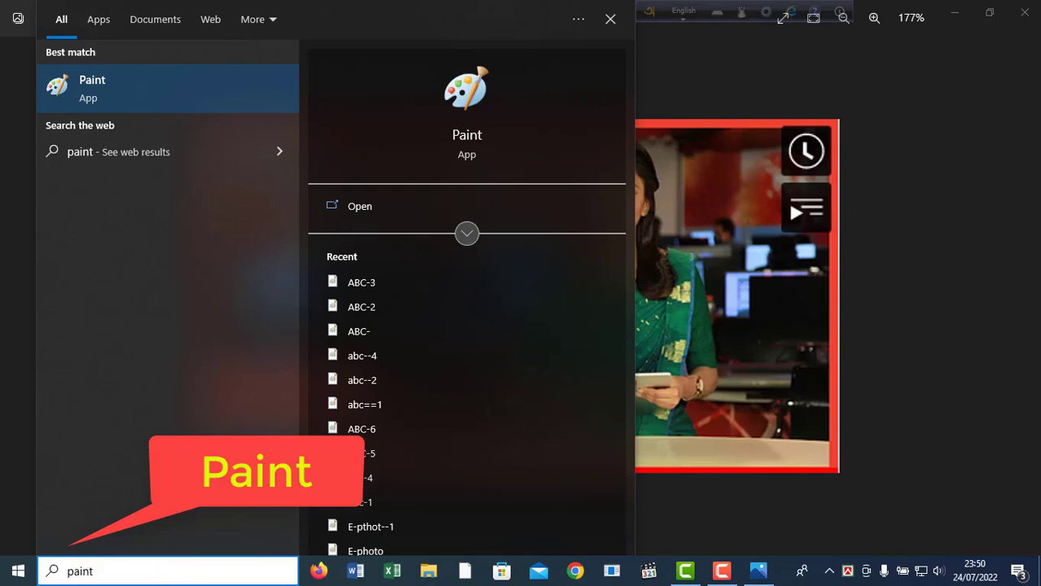
left_click(165, 102)
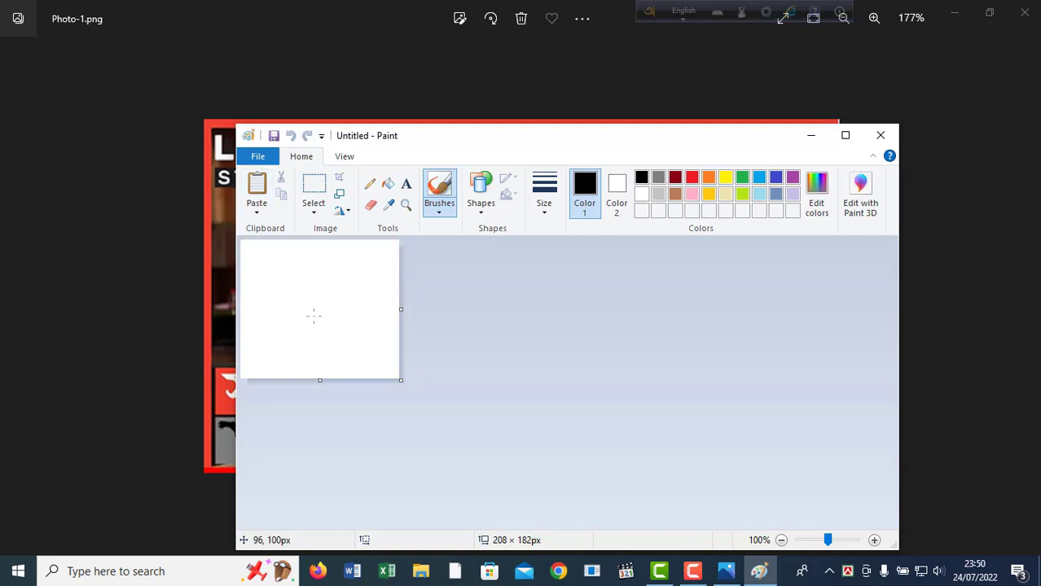
left_click(261, 198)
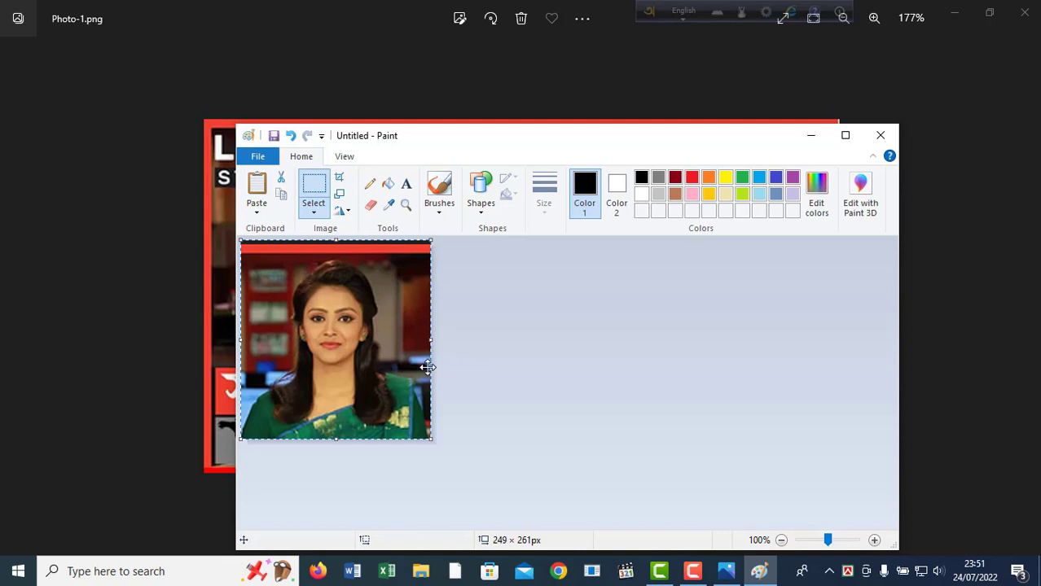
- Save the woman's cropped picture to the Desktop as a PNG named PP-1, and close Paint and the photo viewer
left_click(258, 156)
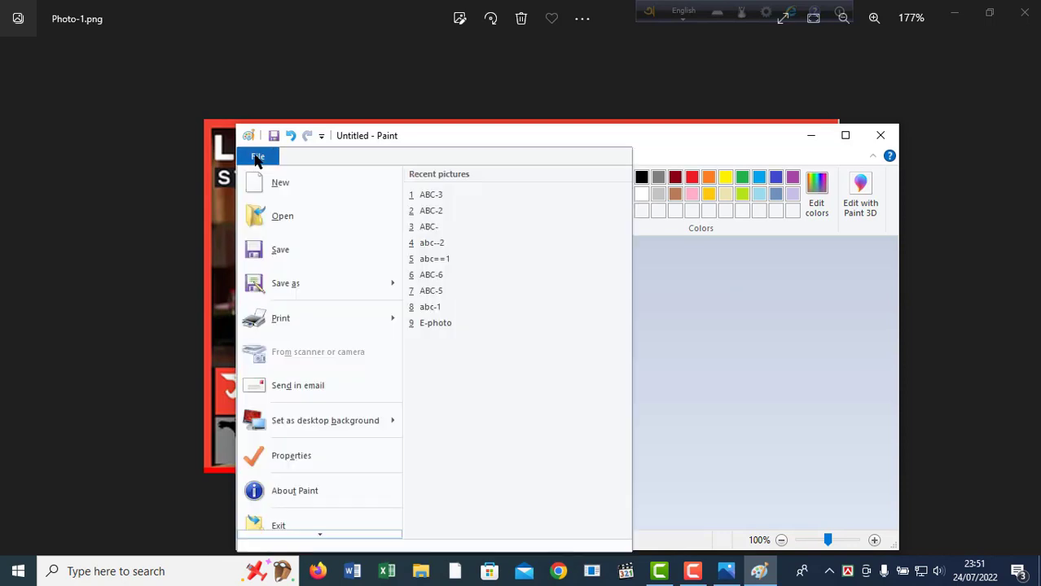
left_click(285, 283)
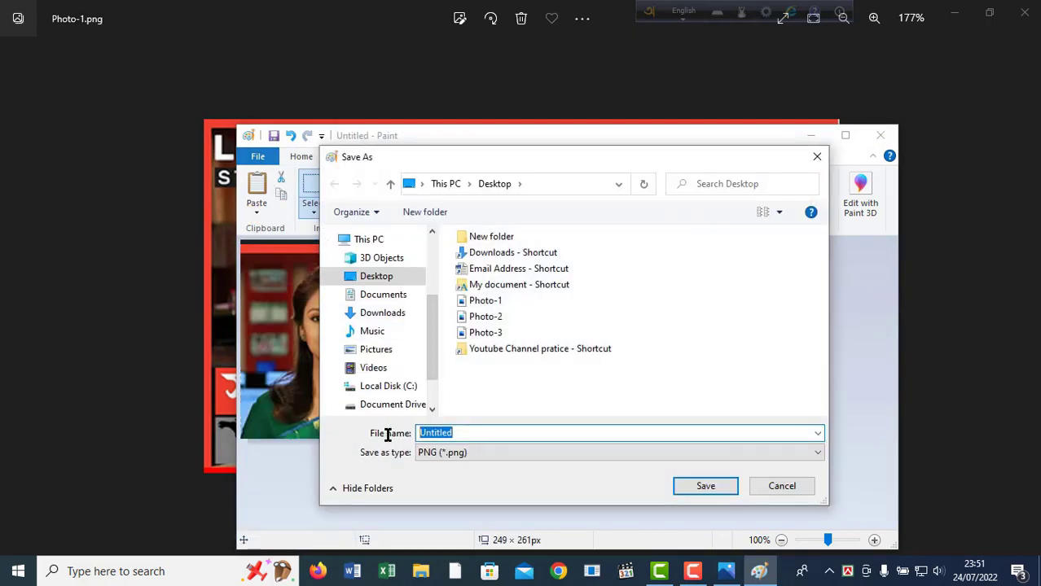
type("PP-1")
left_click(721, 489)
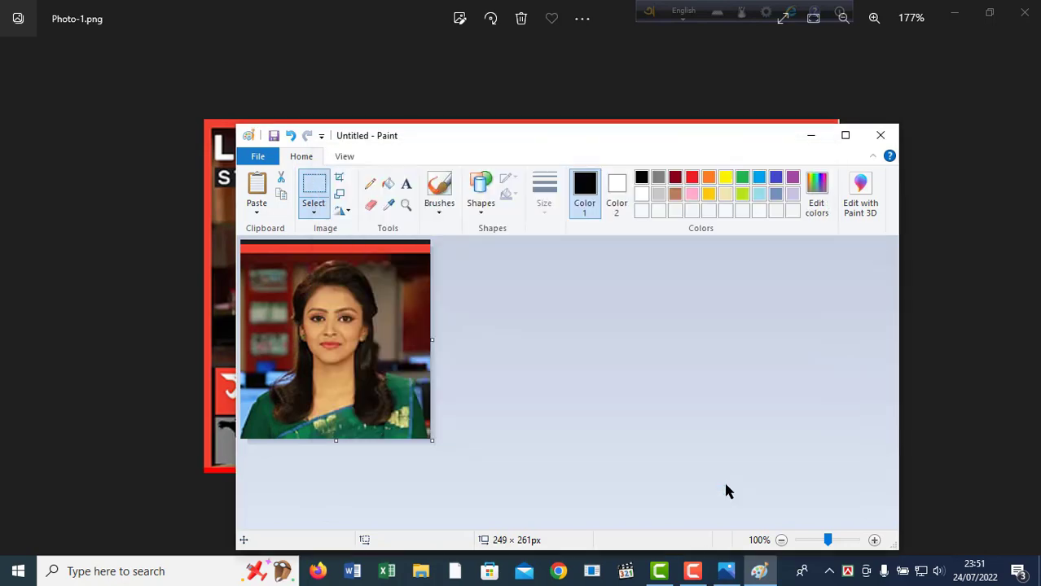
left_click(882, 137)
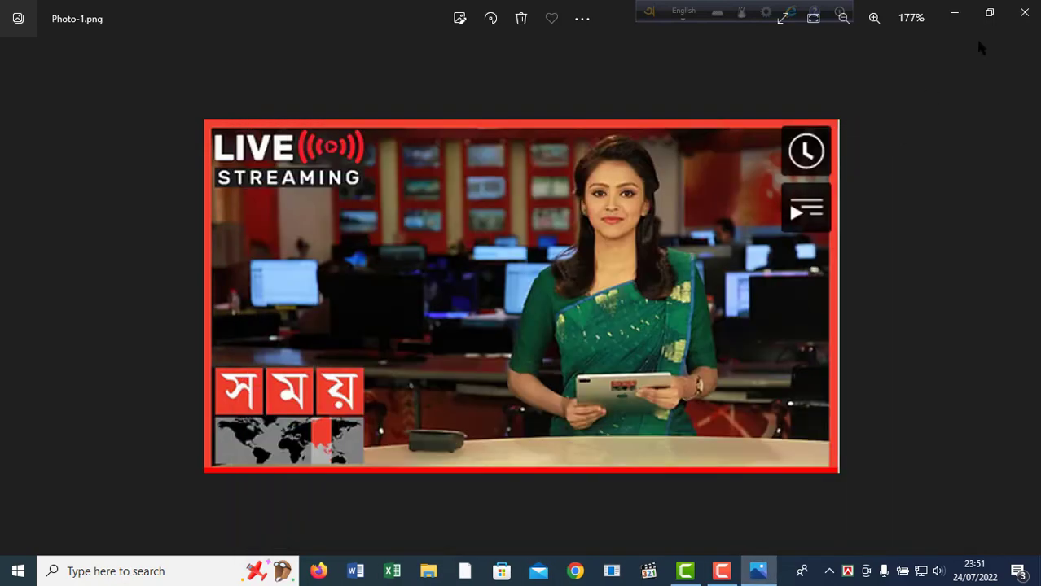
left_click(1024, 13)
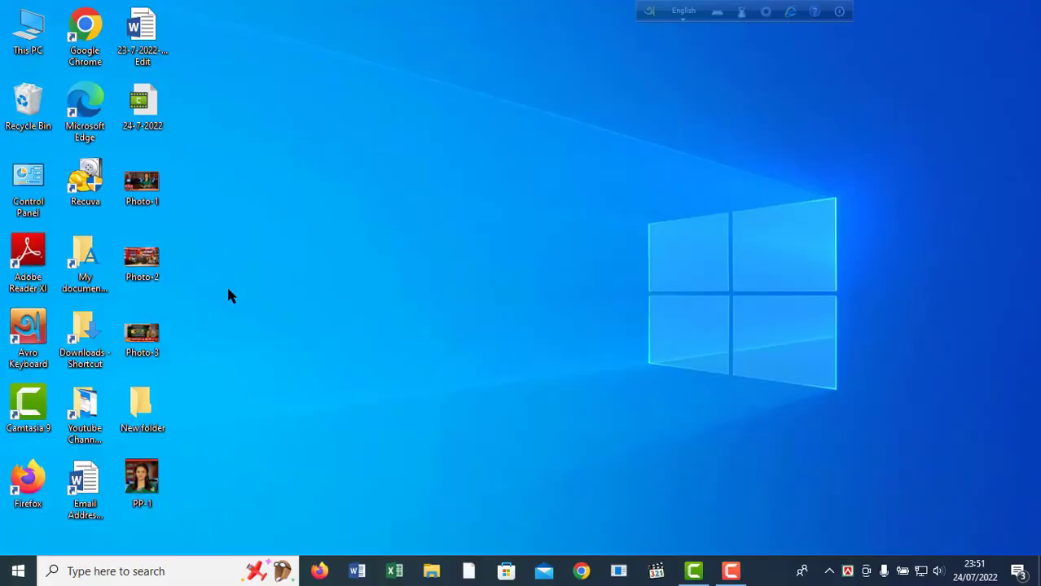
- Open Photo-2 from the desktop and capture a rectangular screen snip of the man's head and shoulders
double_click(151, 264)
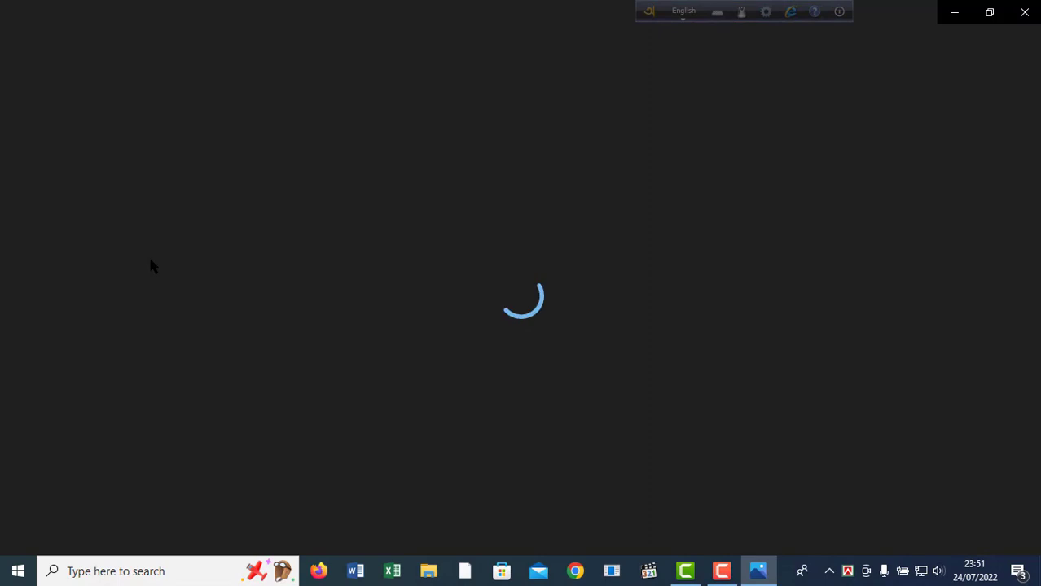
scroll(594, 344, "up", 2)
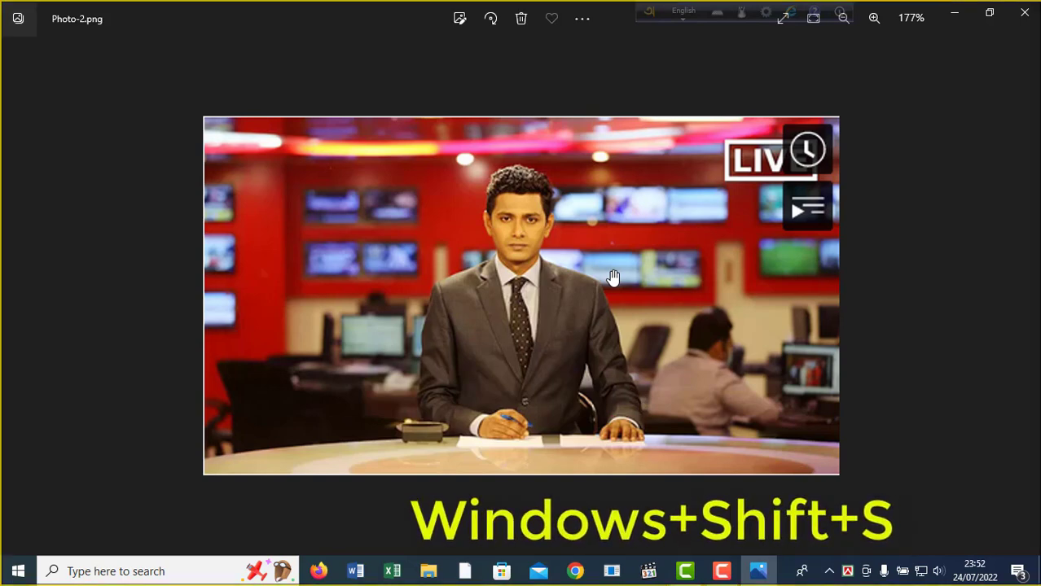
key("super+shift+s")
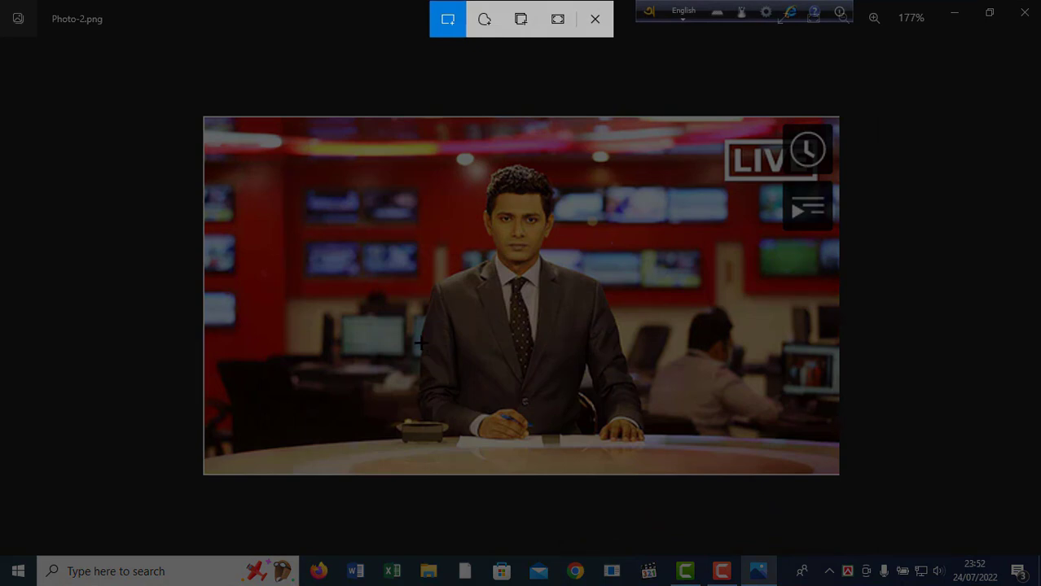
left_click_drag(418, 341, 616, 131)
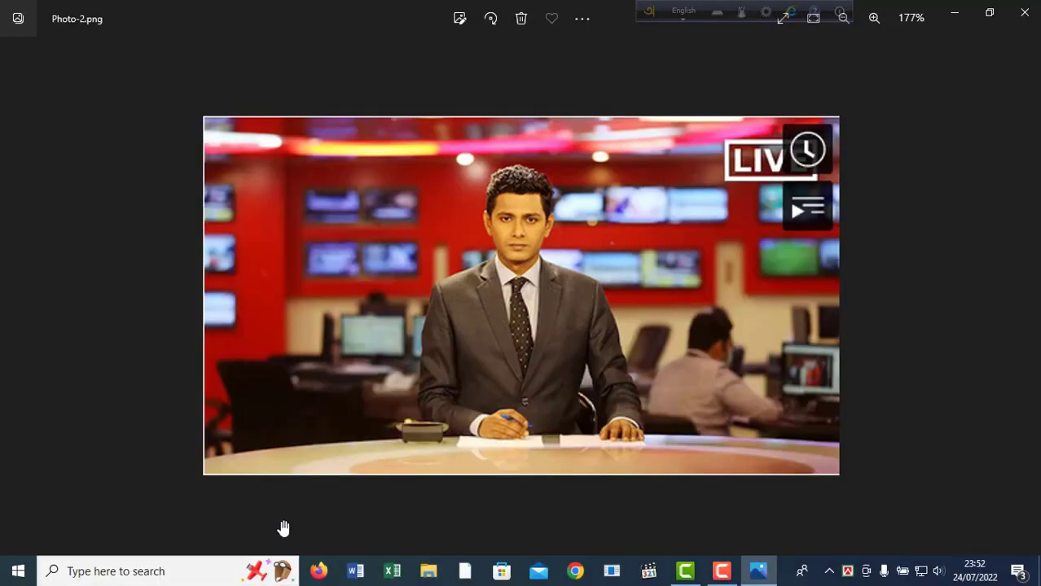
- Open Paint again and paste the captured snip of the man onto the blank canvas
left_click(129, 572)
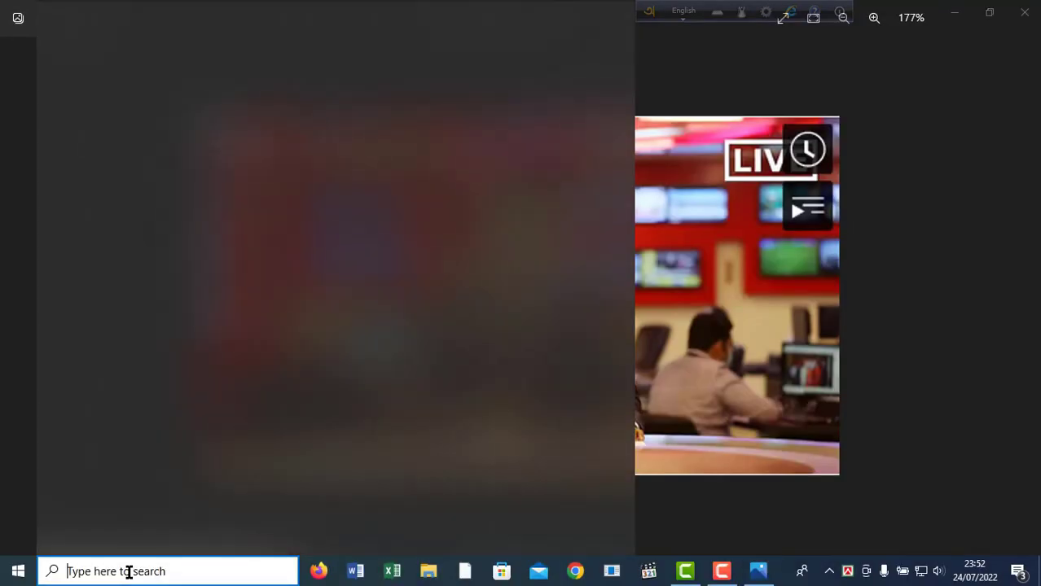
type("pa")
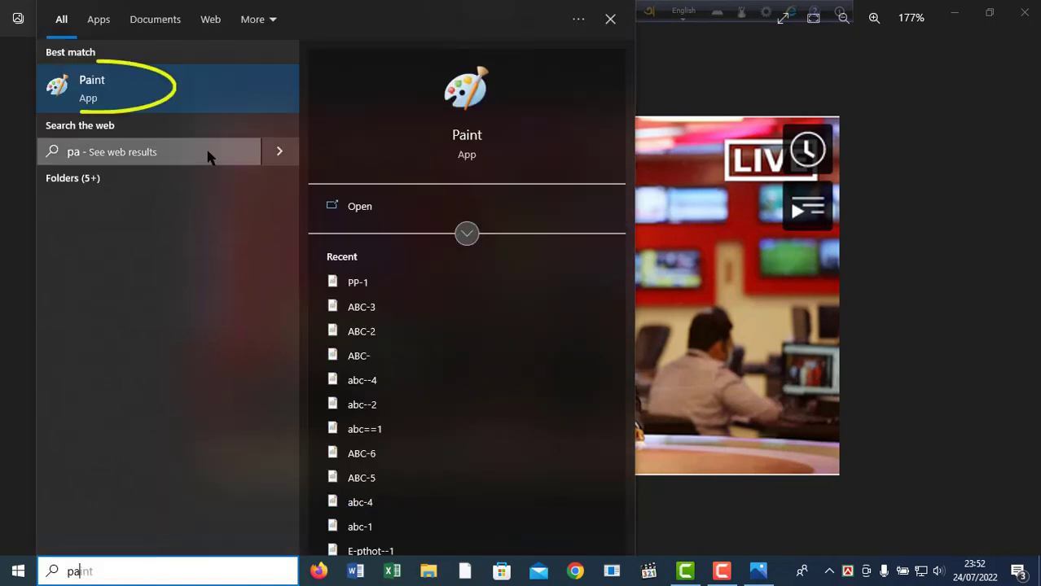
left_click(174, 93)
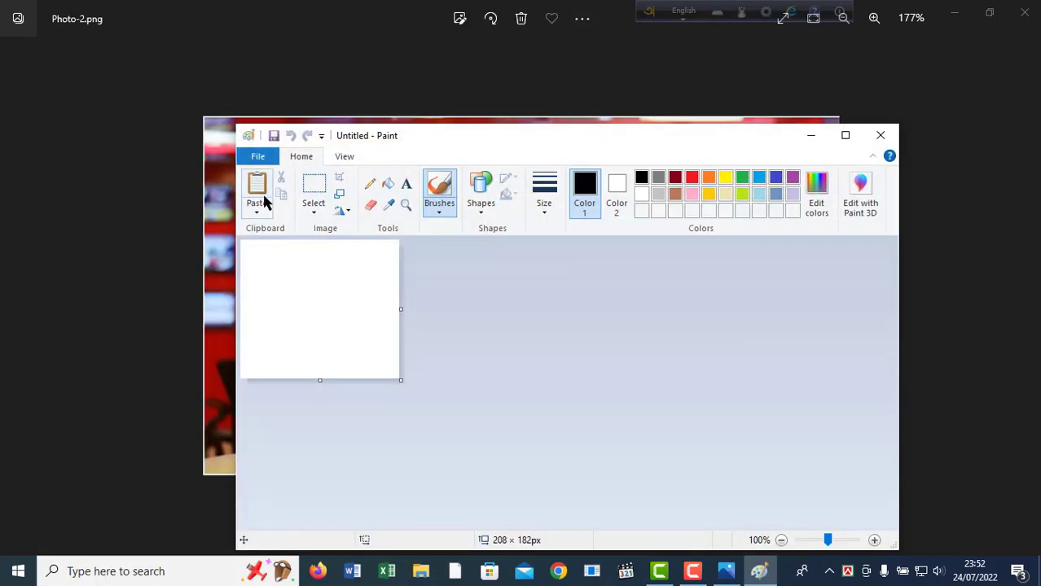
left_click(259, 198)
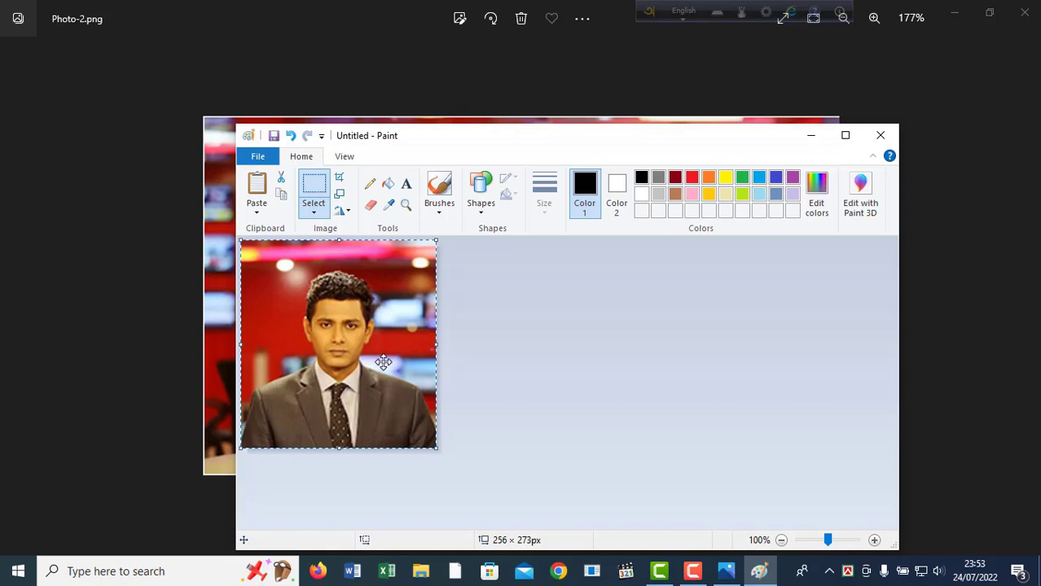
- Save the man's cropped picture to the Desktop as a PNG named PP-2, and close Paint and the photo viewer
left_click(267, 160)
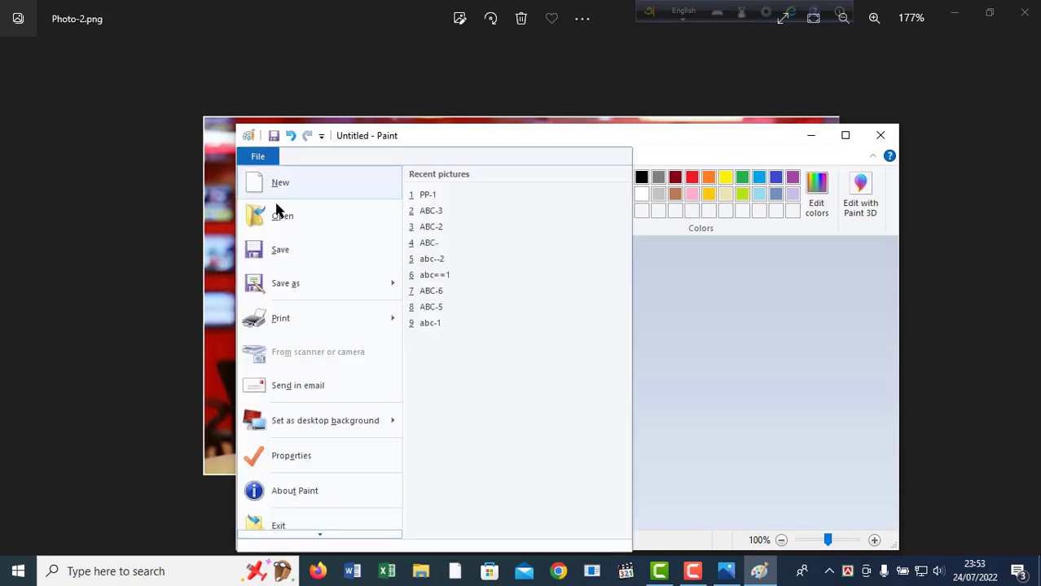
left_click(279, 284)
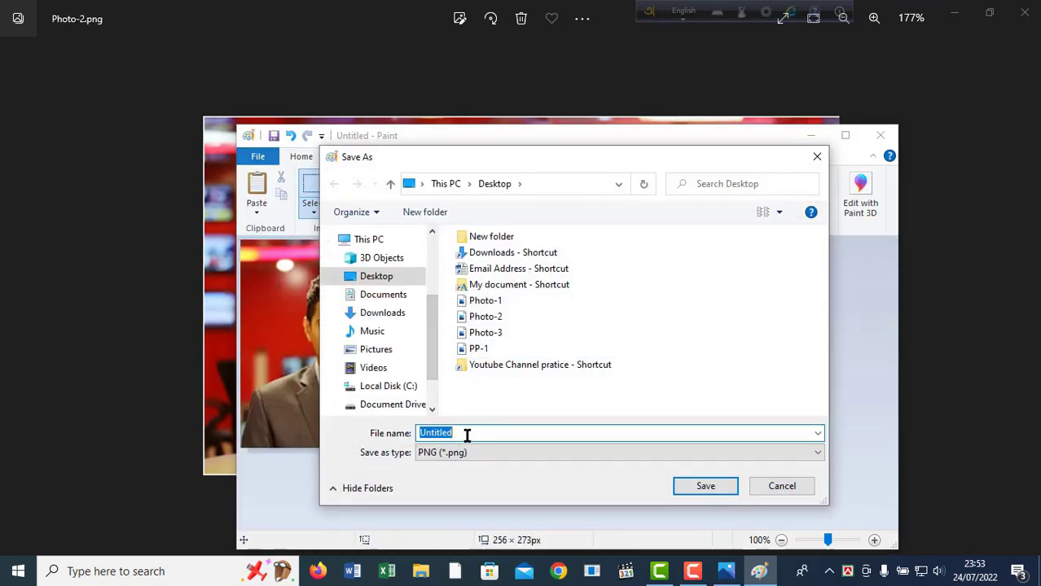
type("PP-2")
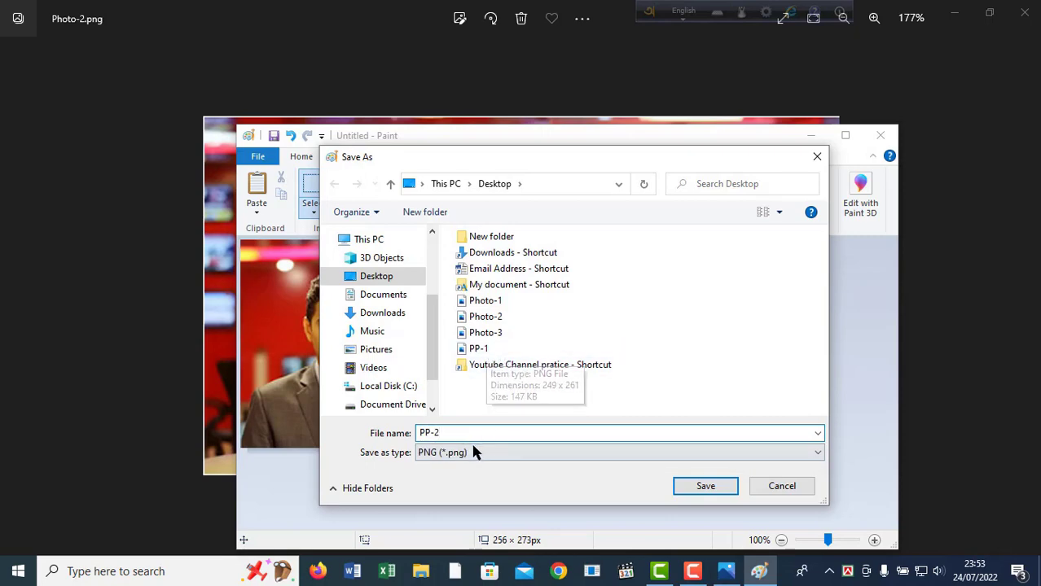
left_click(705, 487)
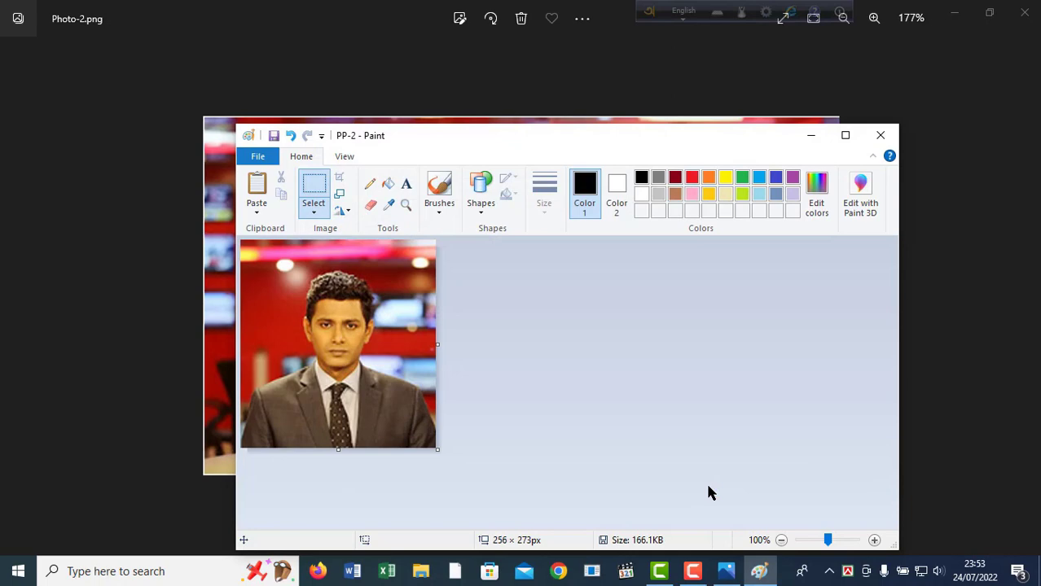
left_click(880, 134)
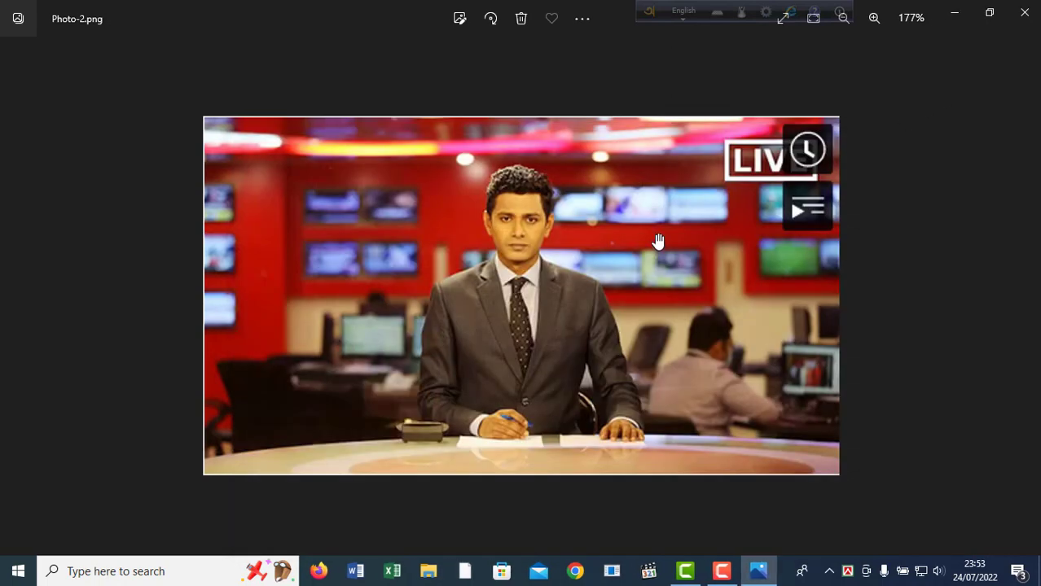
left_click(1024, 12)
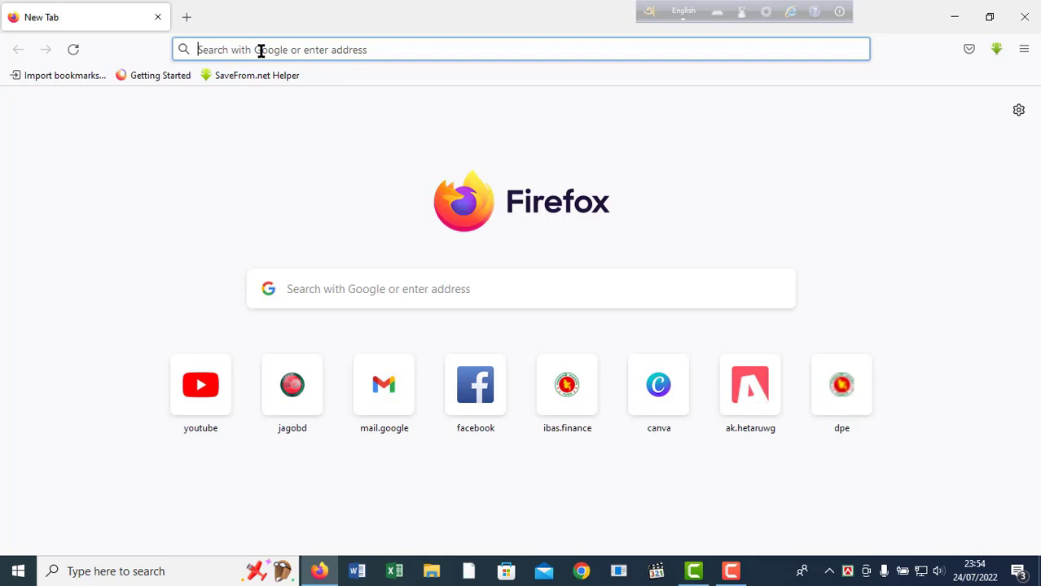
- Search the web for "bg remove" in Firefox
type("bg")
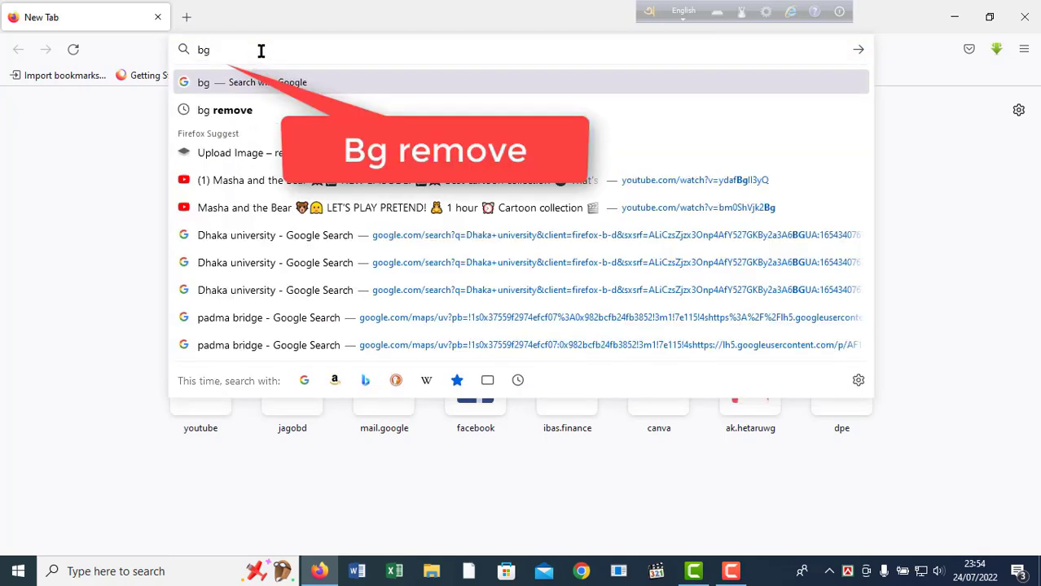
left_click(233, 111)
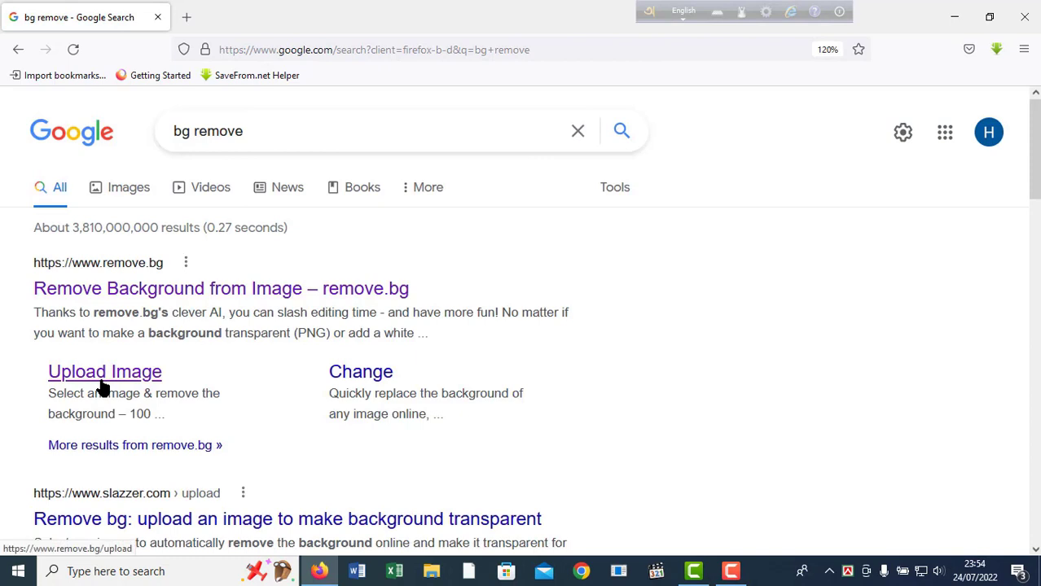
- Open the remove.bg image upload page and upload PP-1 from the Desktop for background removal
left_click(117, 379)
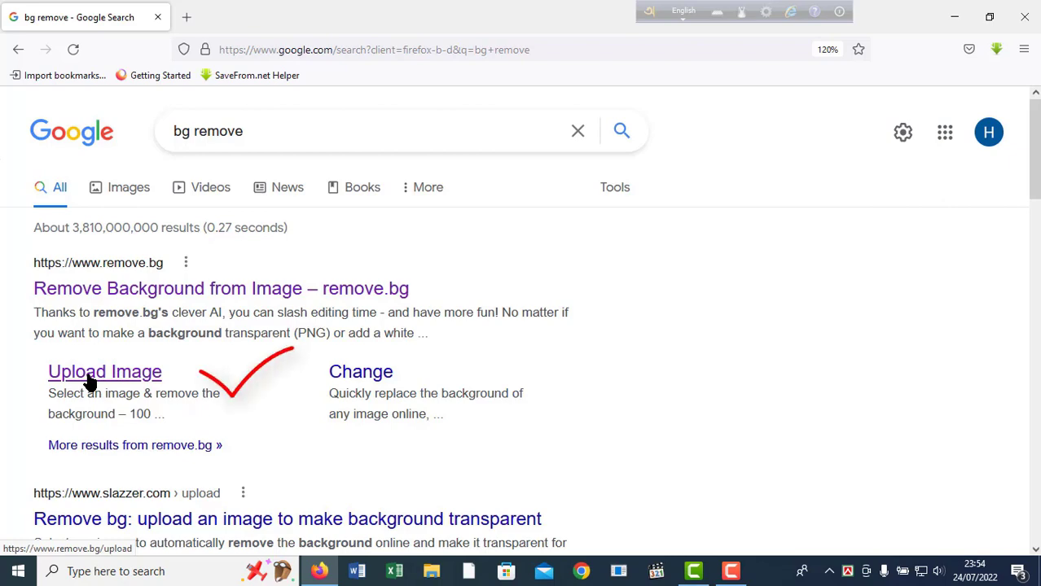
left_click(89, 379)
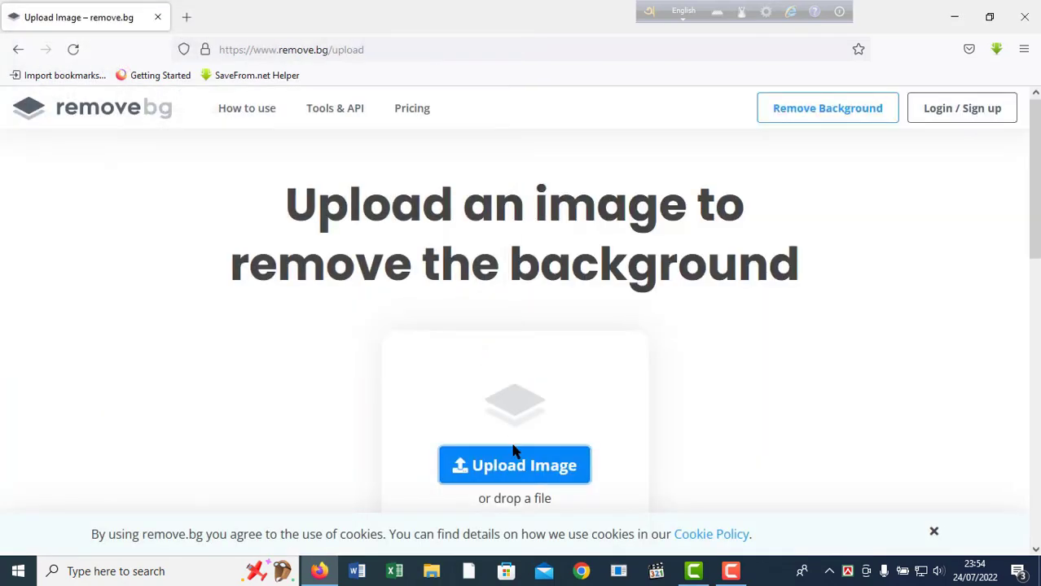
left_click(503, 477)
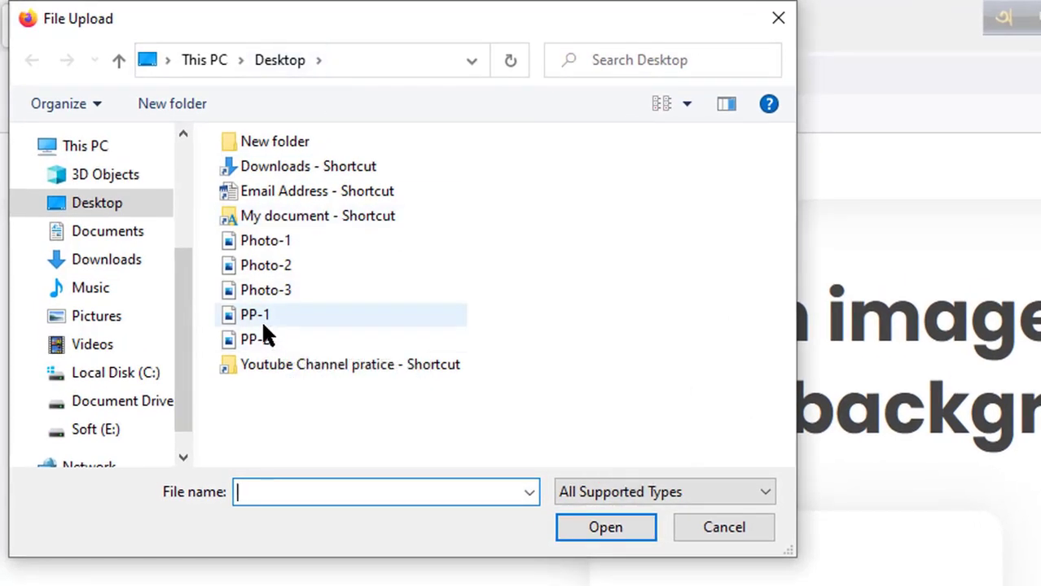
mouse_move(260, 318)
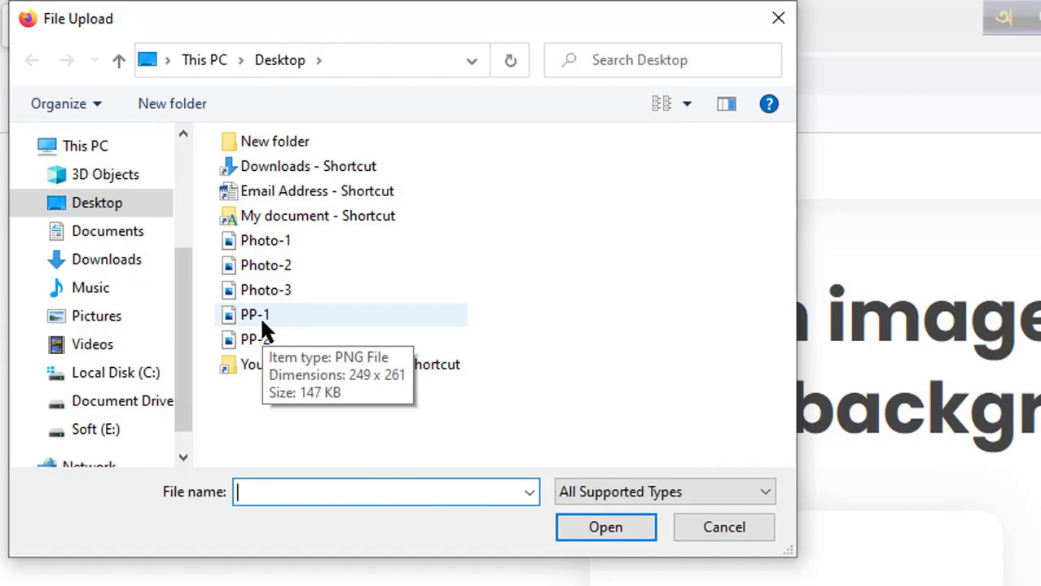
left_click(252, 314)
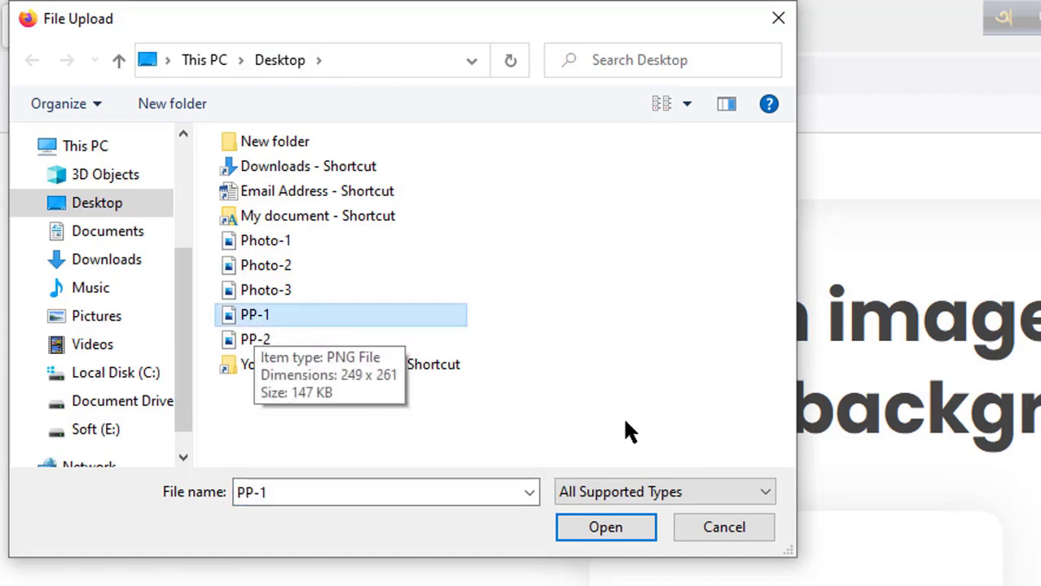
left_click(616, 523)
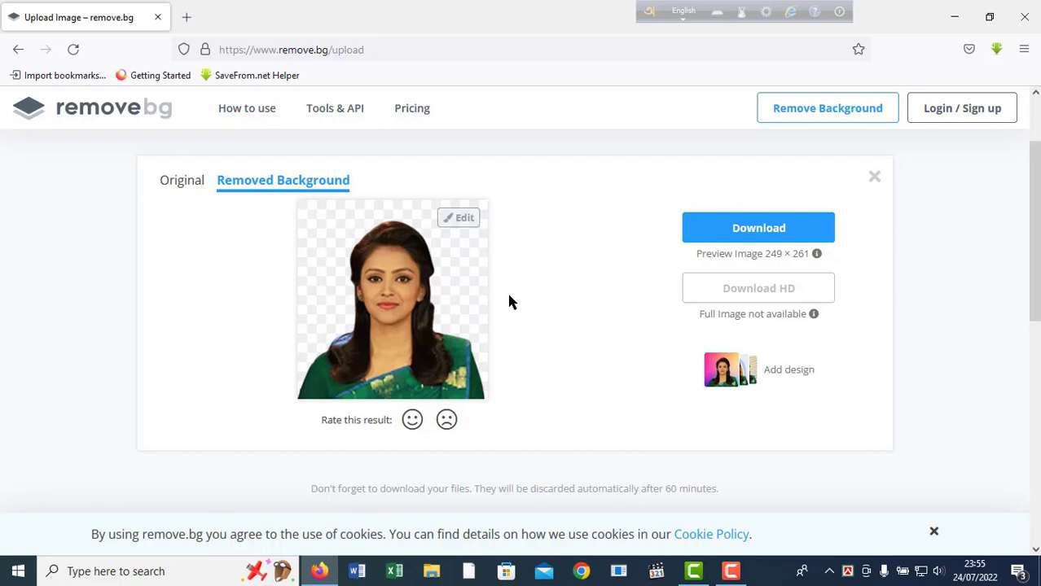
- Edit the woman's cutout and give it a solid light blue background colour
left_click(467, 219)
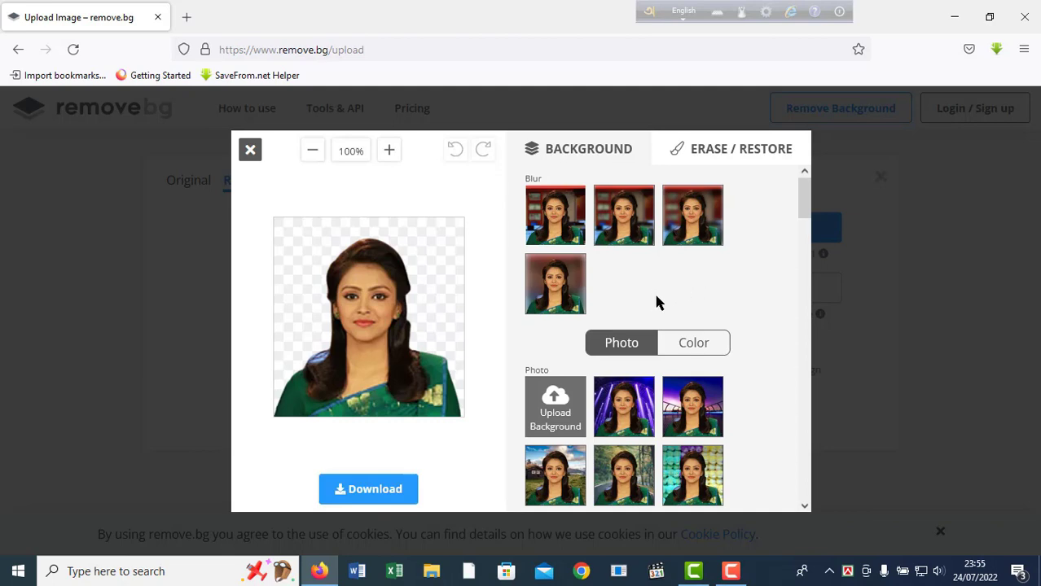
scroll(643, 310, "down", 5)
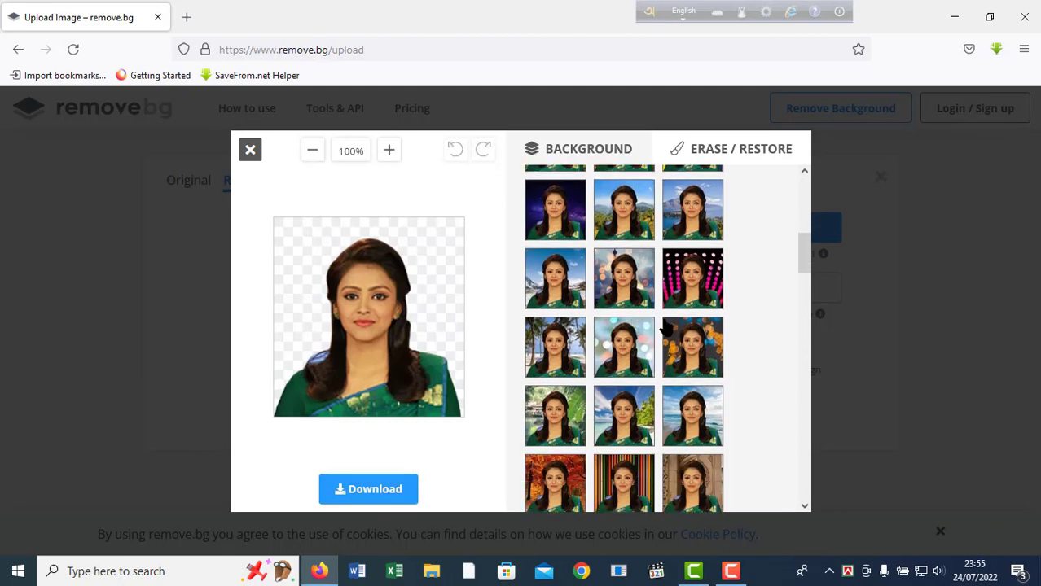
scroll(664, 326, "down", 5)
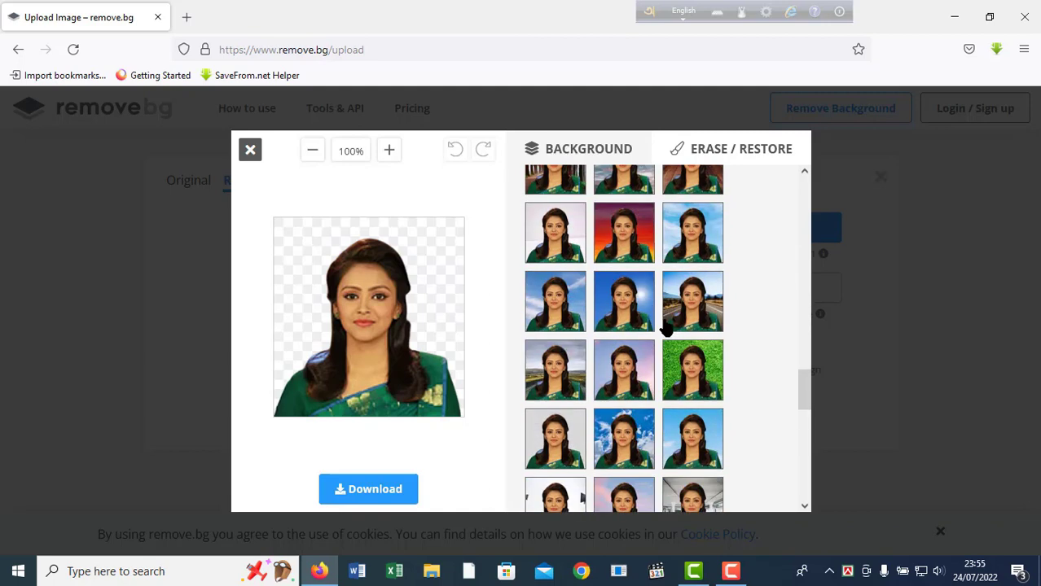
scroll(664, 325, "up", 10)
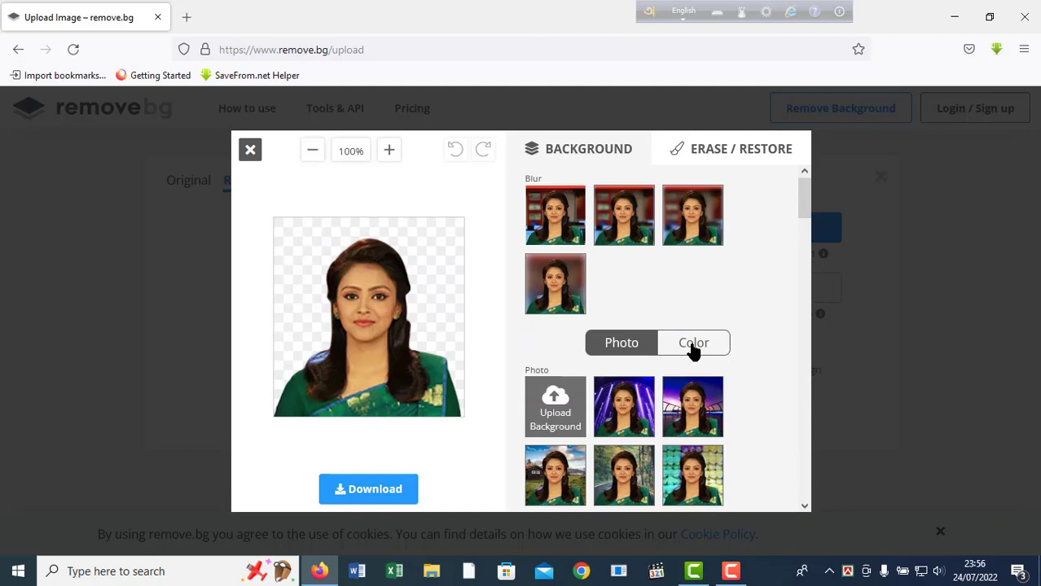
left_click(693, 348)
scroll(694, 350, "down", 4)
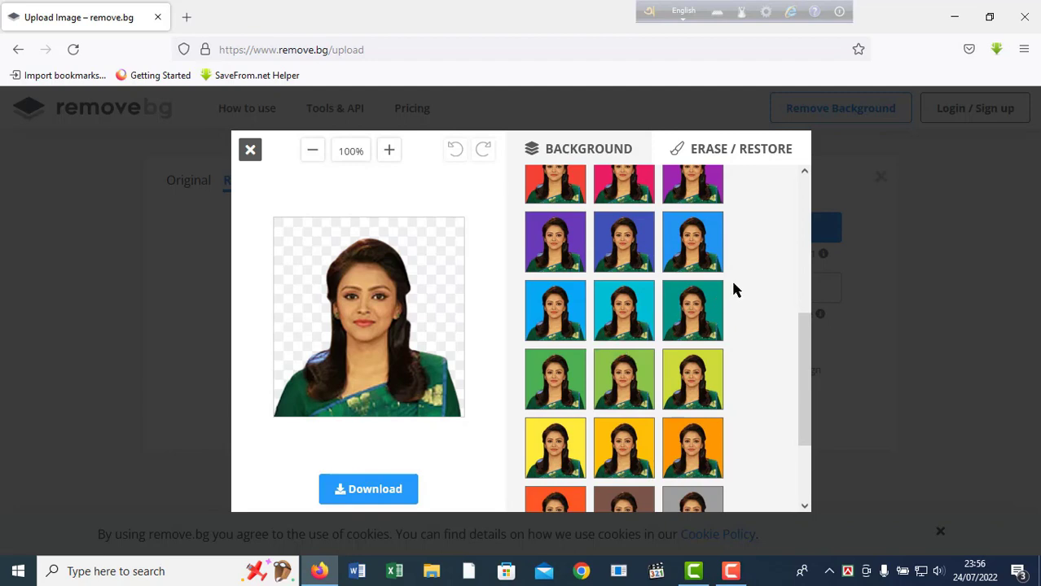
left_click(557, 325)
- Download the woman's blue-background picture and show the downloaded file in its folder
left_click(378, 490)
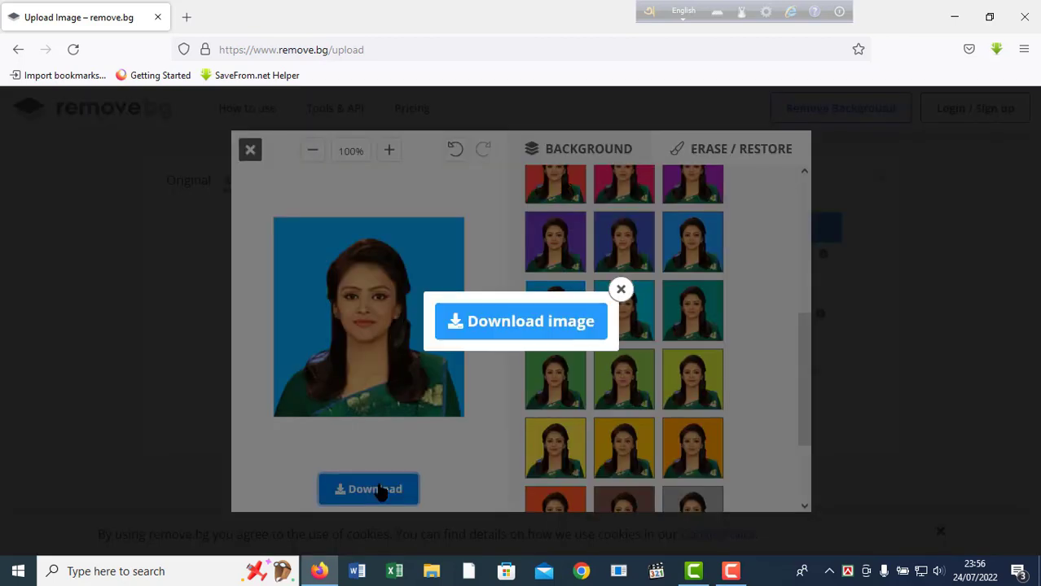
left_click(518, 326)
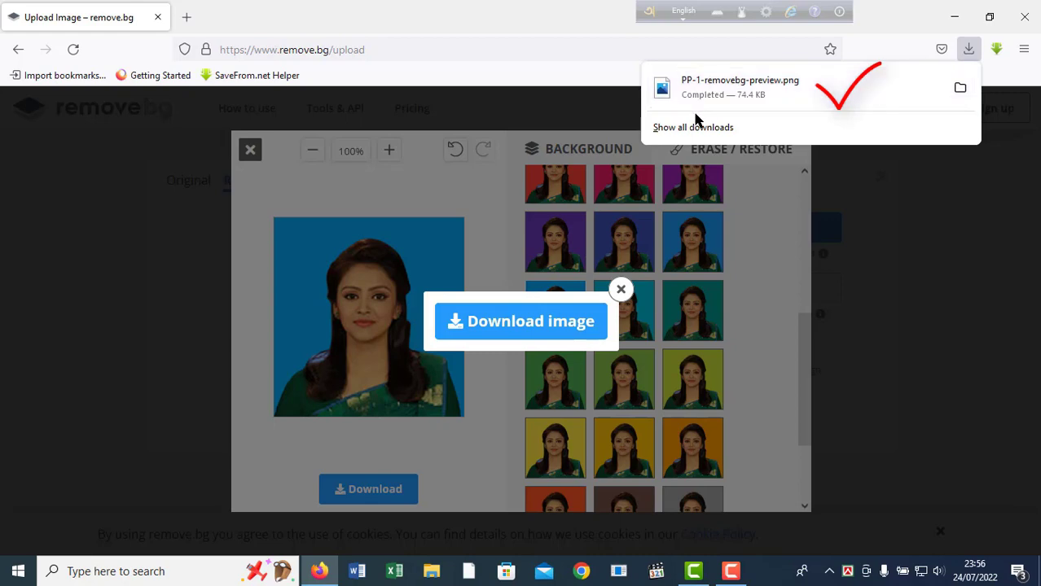
right_click(727, 81)
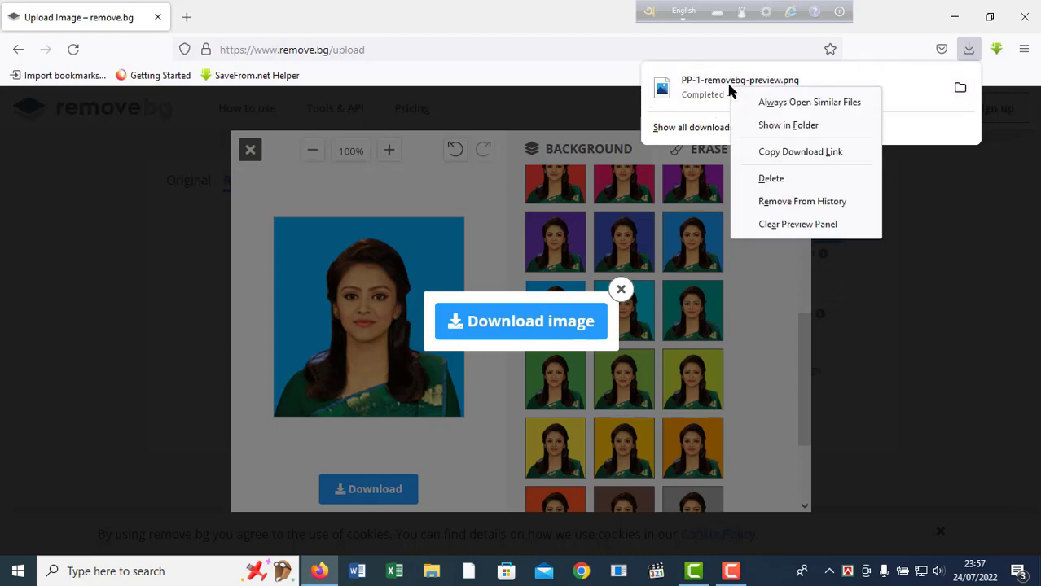
left_click(787, 126)
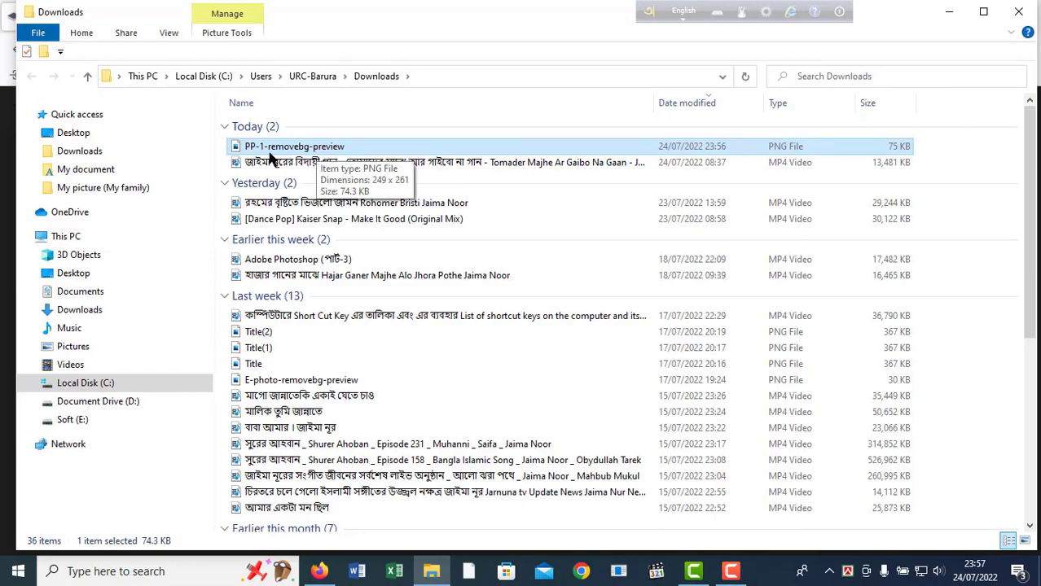
- Copy the PP-1-removebg-preview file and paste it into a new blank Word document
right_click(299, 147)
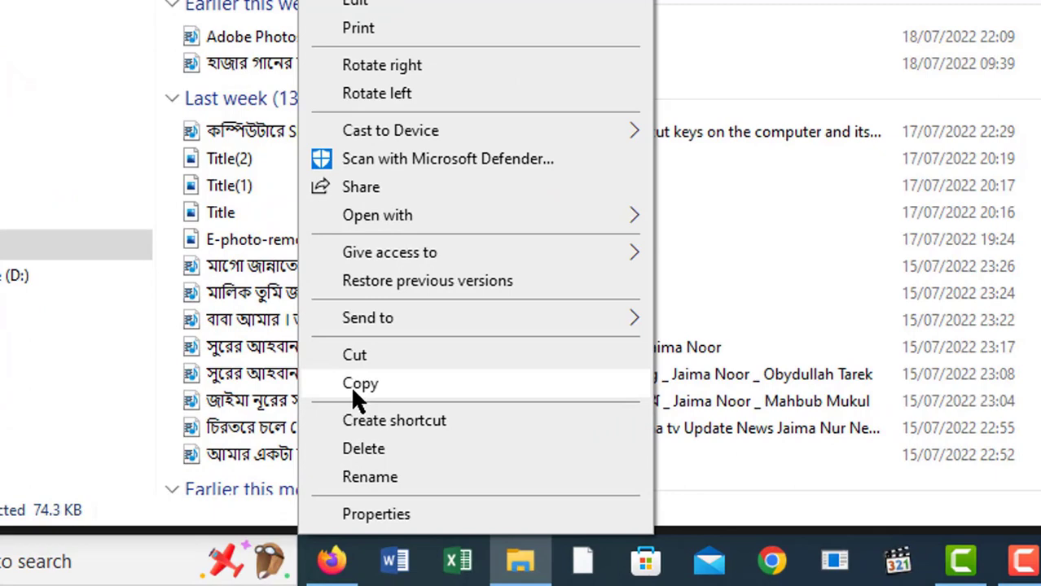
left_click(335, 467)
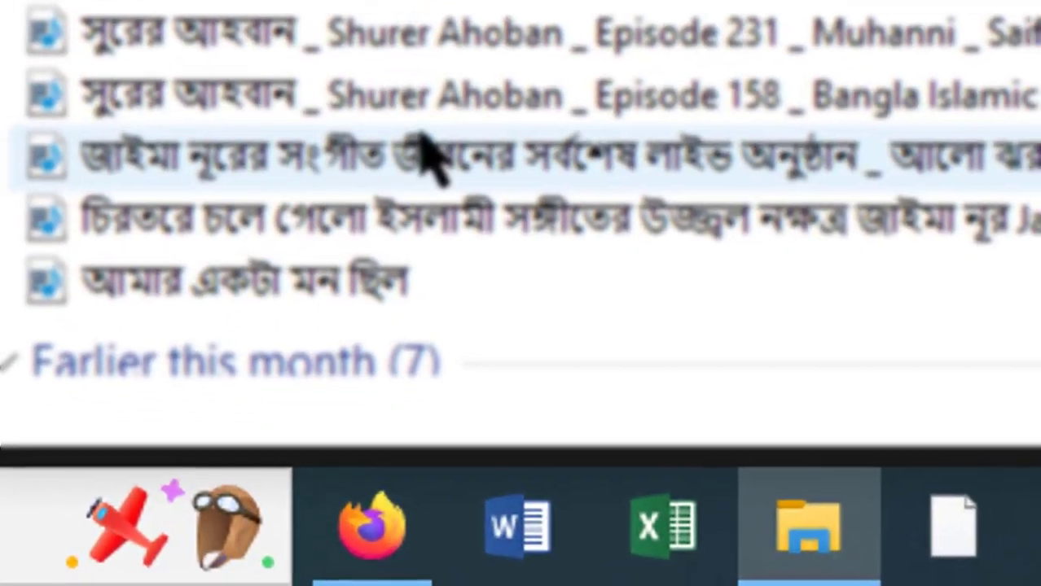
left_click(521, 528)
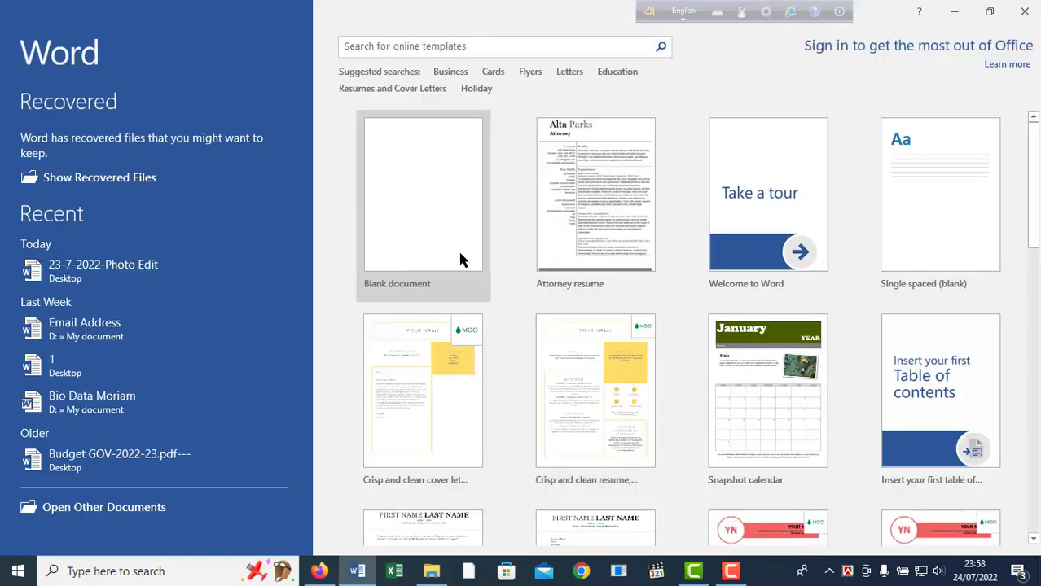
left_click(449, 240)
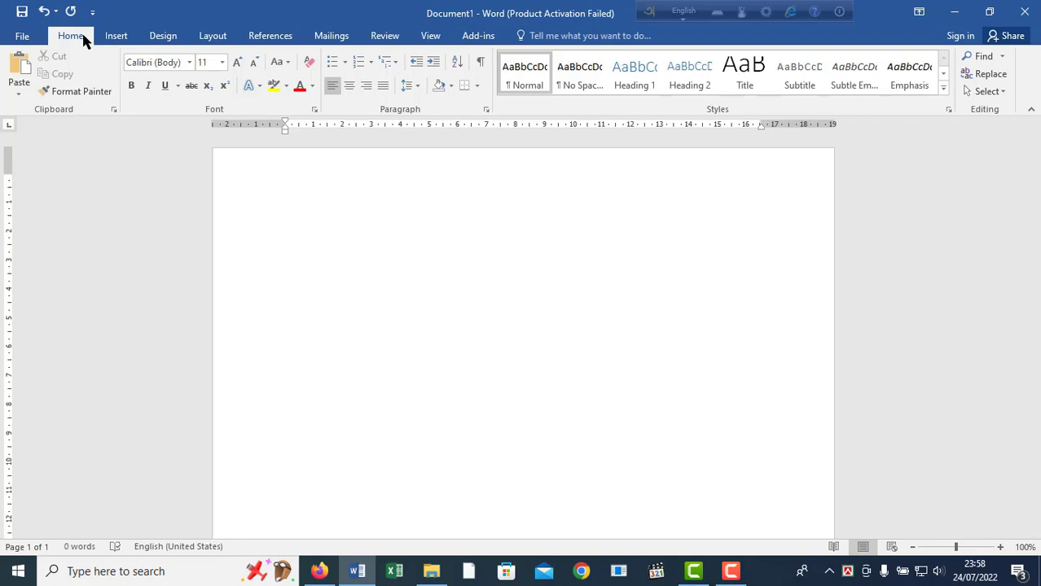
left_click(18, 75)
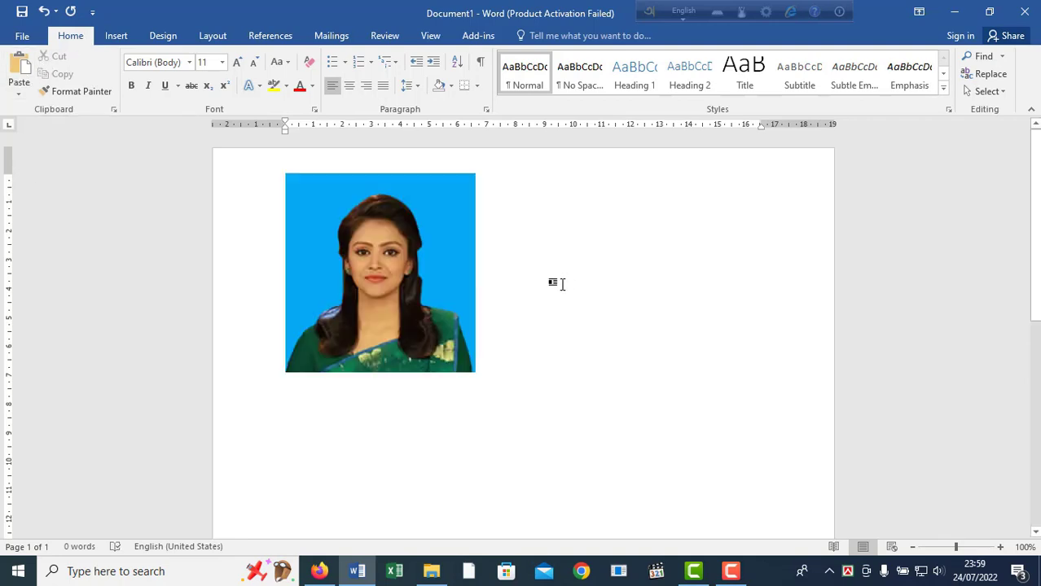
- Shrink the pasted picture proportionally to about 3.7 cm wide and set its text wrapping to Tight
left_click(463, 302)
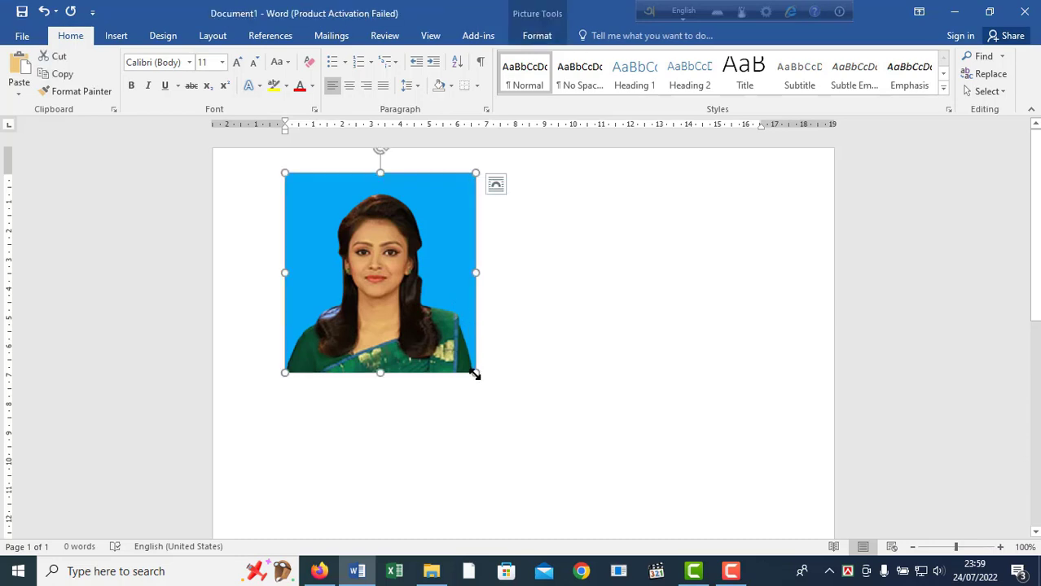
left_click_drag(476, 374, 392, 277)
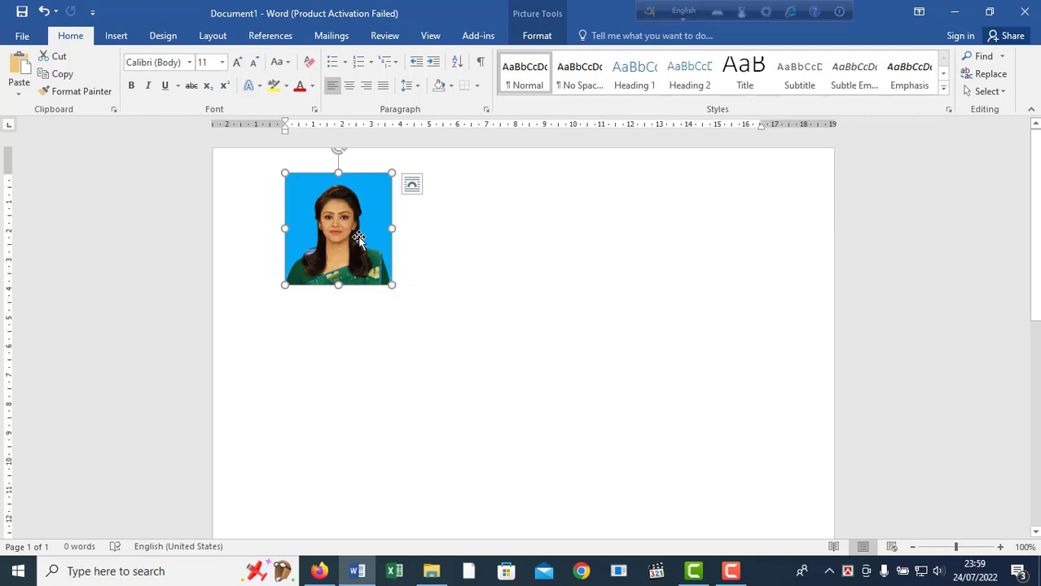
left_click(411, 188)
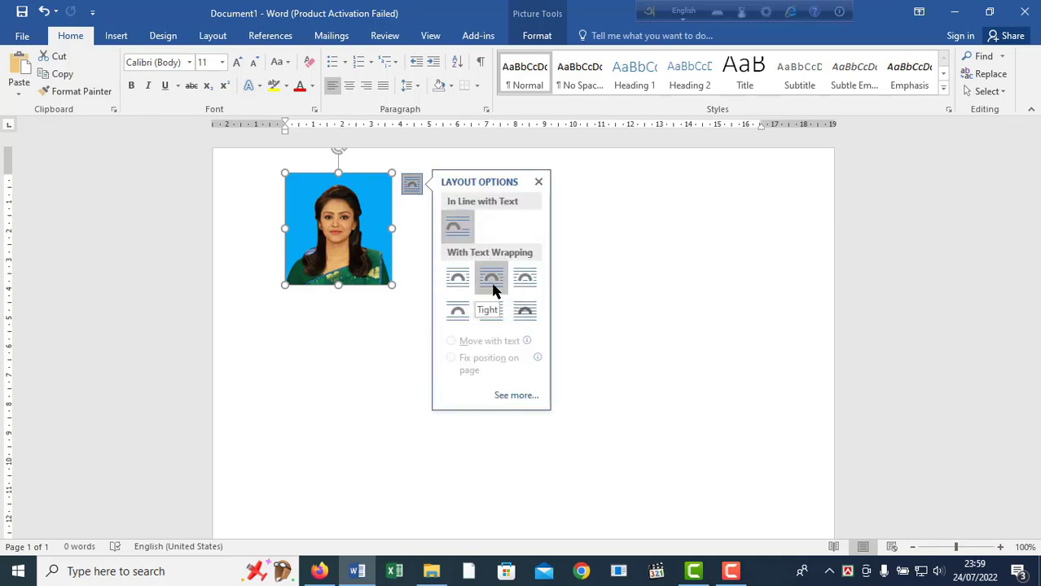
left_click(492, 283)
left_click(538, 182)
- Duplicate the woman's picture to form an evenly spaced row of four copies across the top of the page
mouse_move(362, 228)
left_mouse_down()
mouse_move(504, 281)
mouse_move(359, 264)
mouse_move(348, 223)
left_mouse_up()
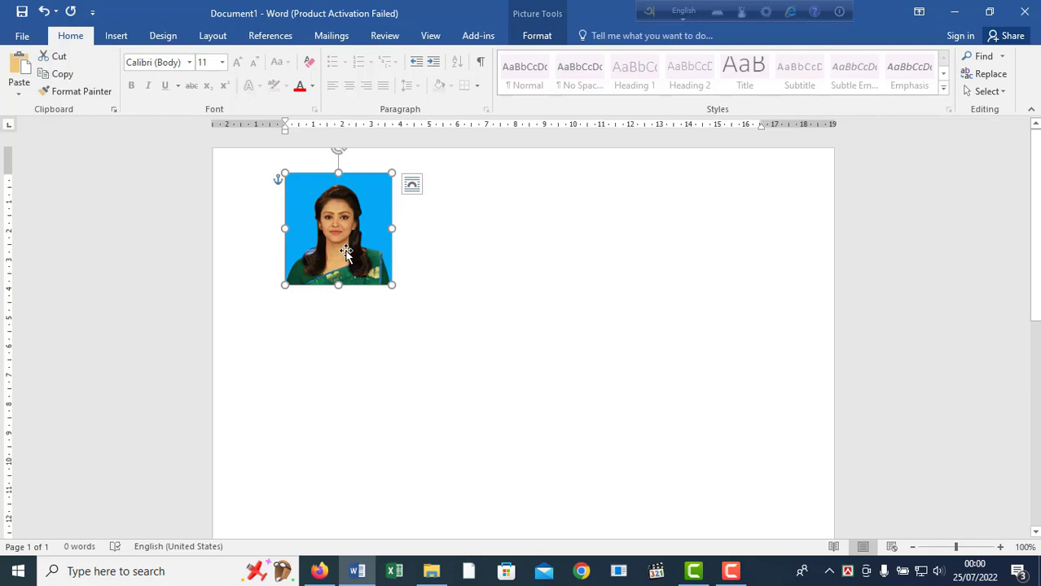
left_click_drag(349, 255, 690, 243)
left_click(503, 359)
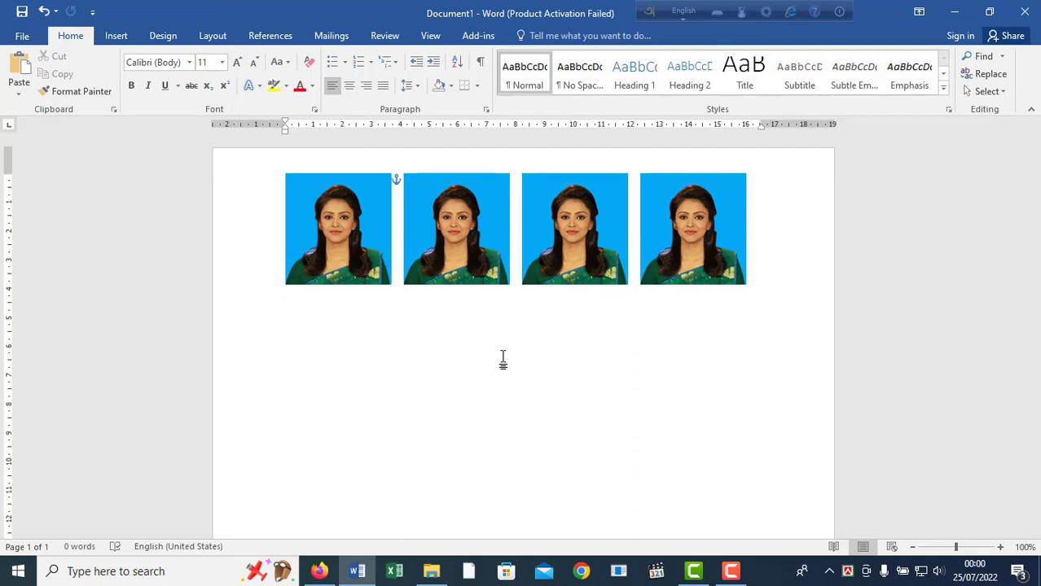
- Switch to Firefox and search the web for "bg remove" again
key("super+d")
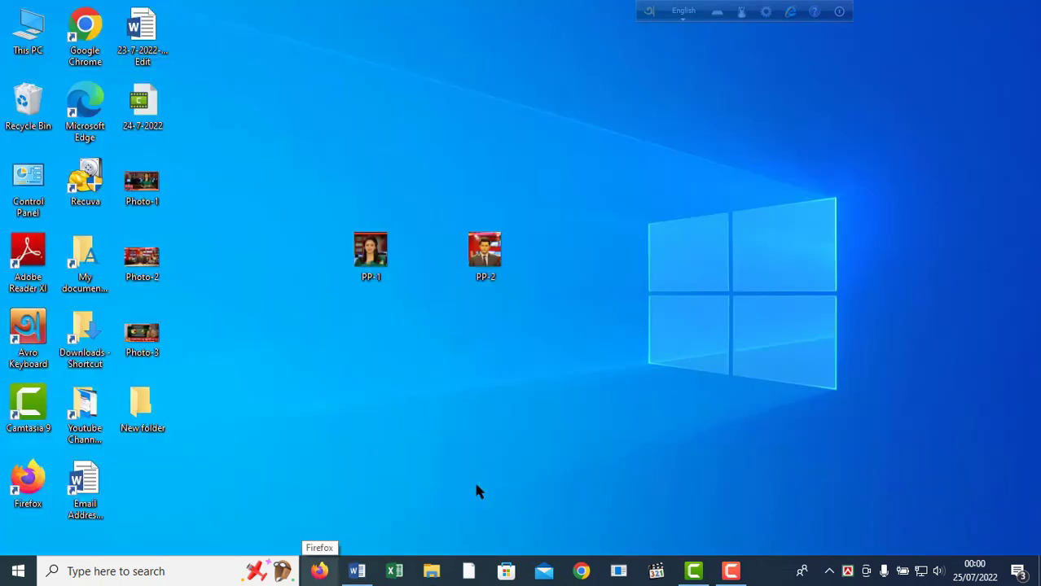
left_click(320, 571)
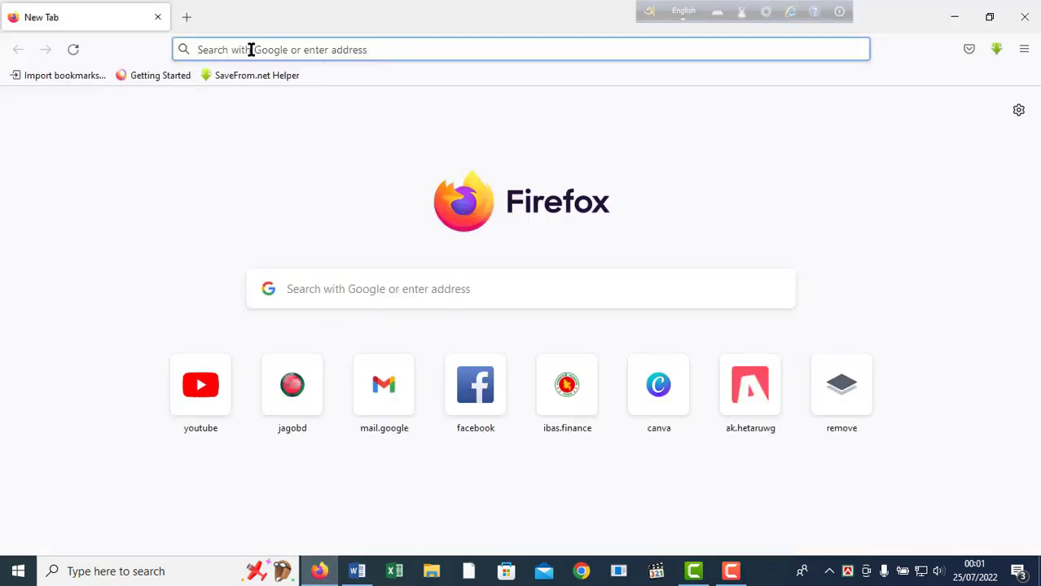
type("bg")
left_click(220, 109)
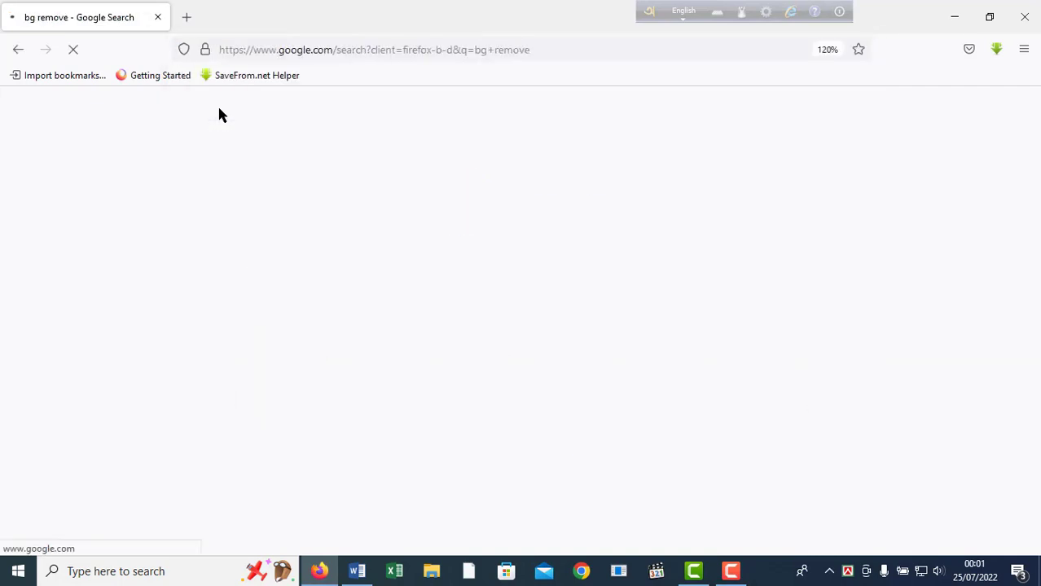
- Open the remove.bg upload page from the results and upload PP-2 from the Desktop
left_click(98, 379)
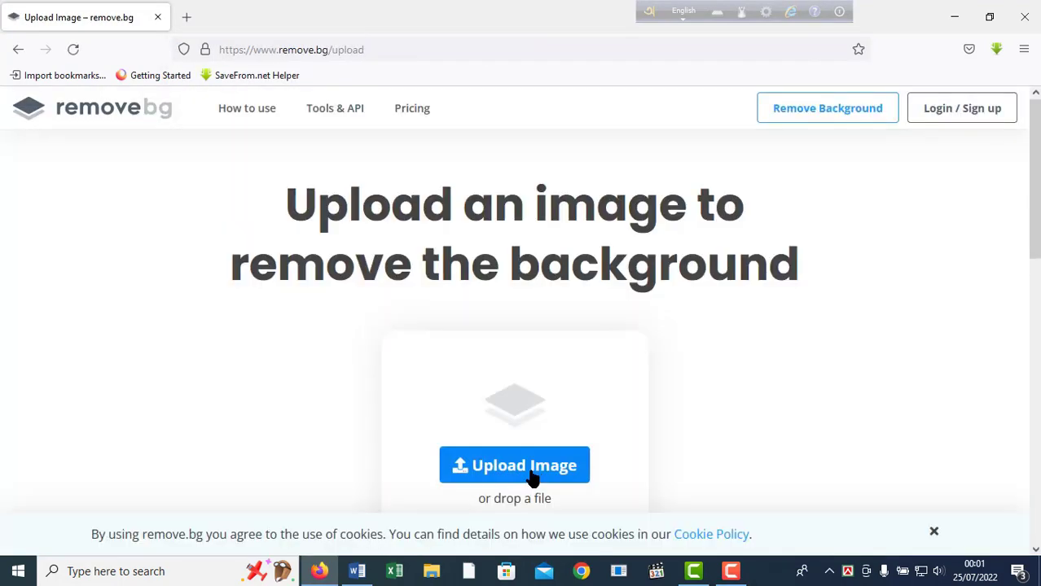
left_click(532, 468)
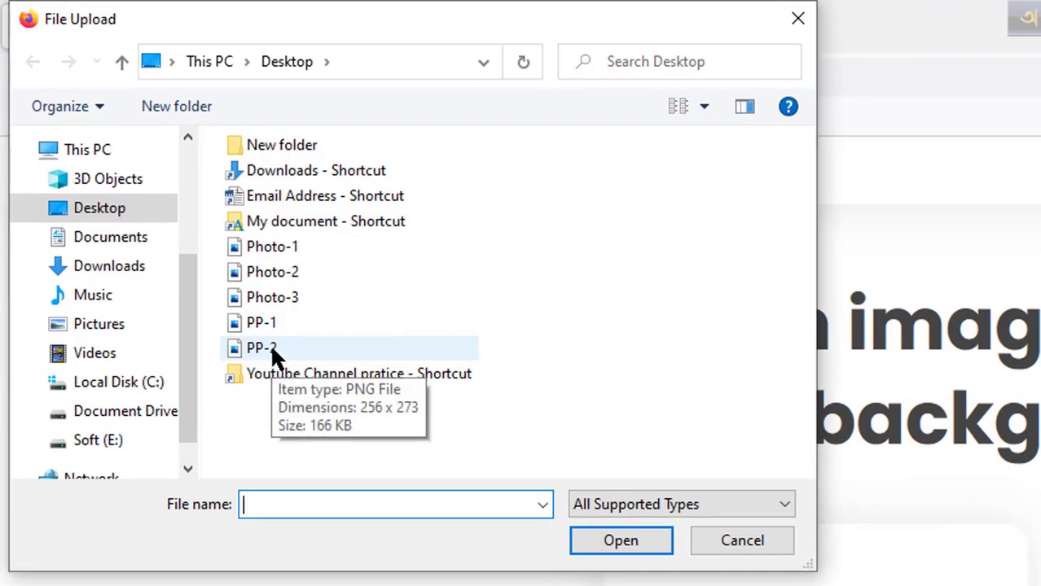
left_click(269, 343)
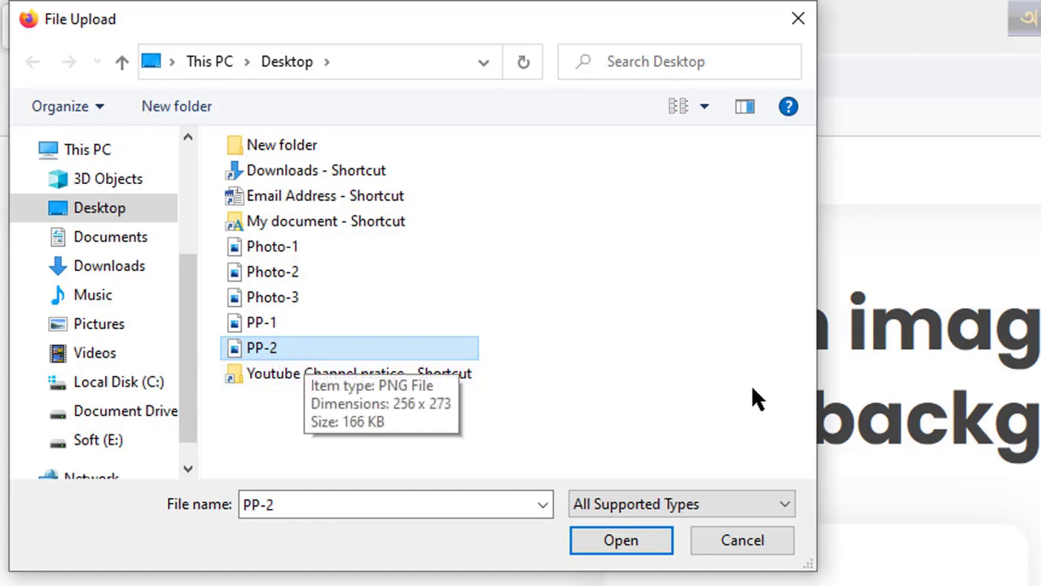
left_click(621, 541)
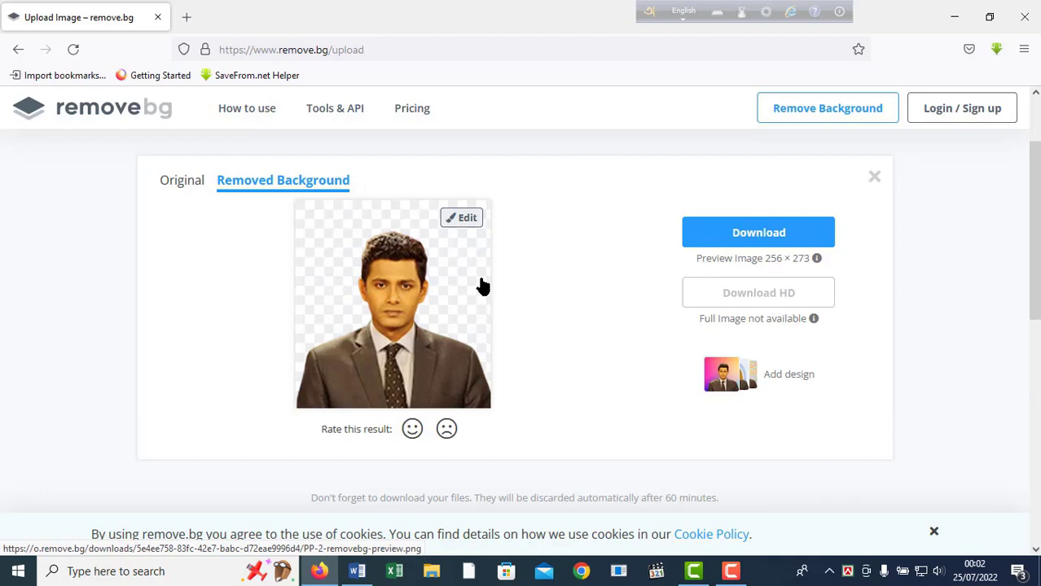
- Open the cut-out portrait of the man for editing and give it a solid yellow background
left_click(464, 219)
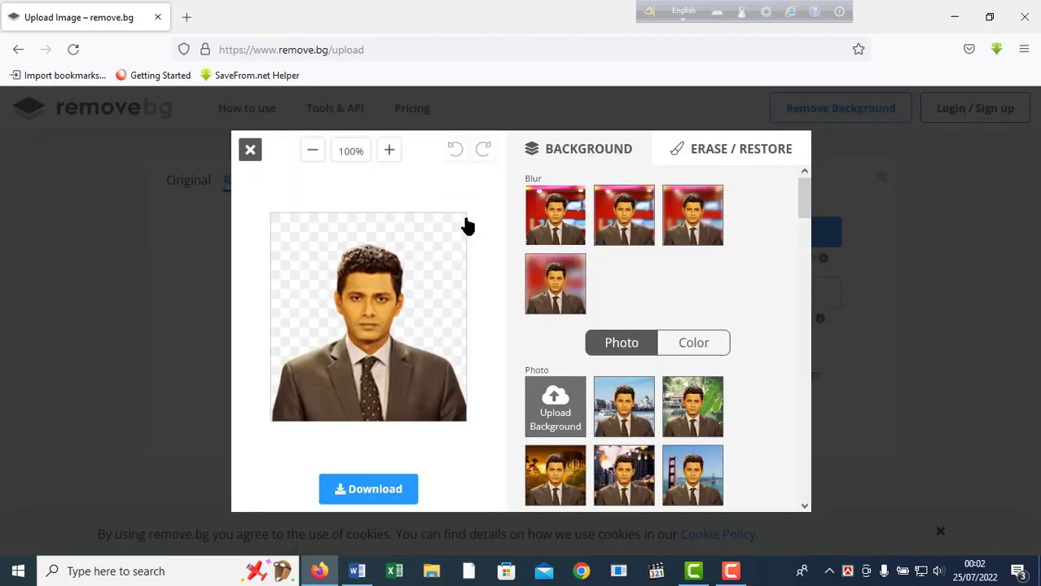
left_click(695, 350)
scroll(674, 366, "down", 3)
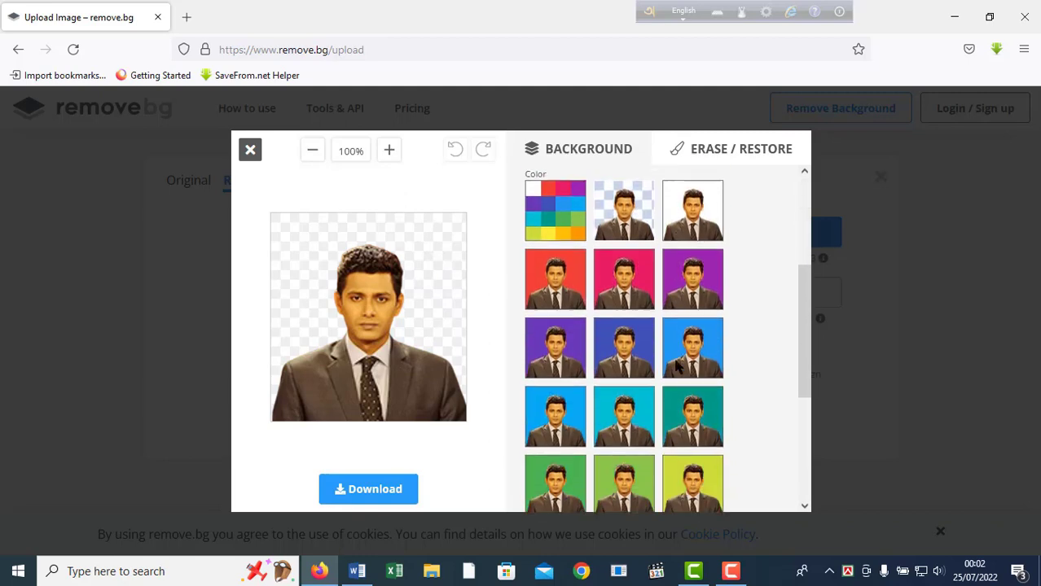
scroll(595, 355, "down", 3)
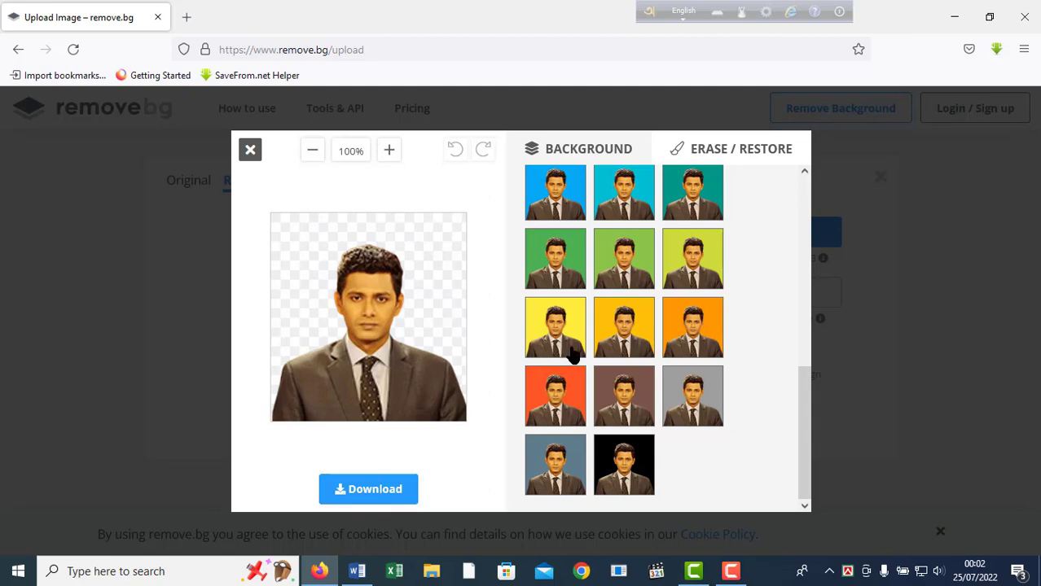
left_click(568, 339)
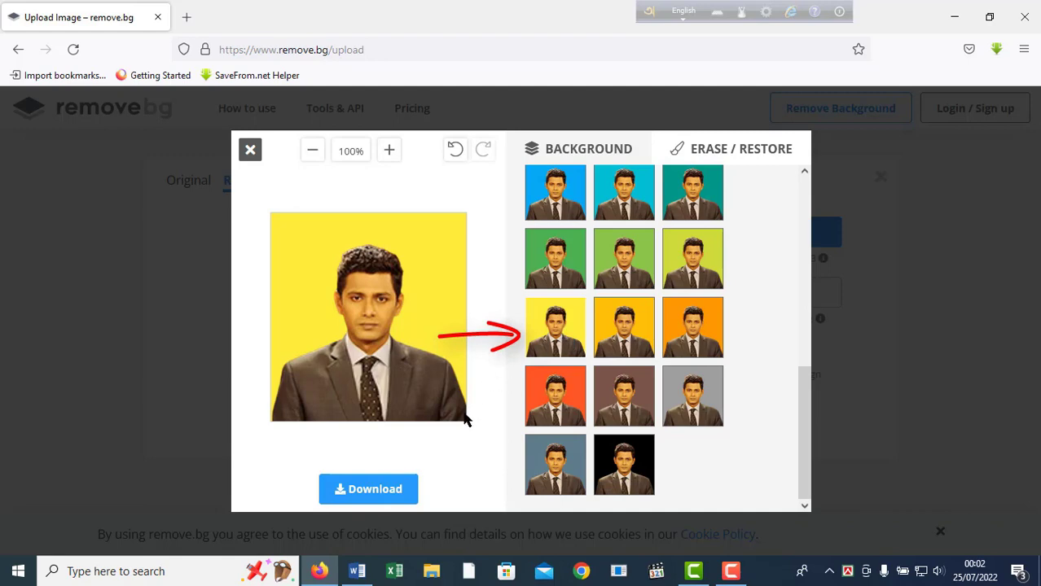
- Download the yellow-background image and show the downloaded file in its folder
left_click(395, 492)
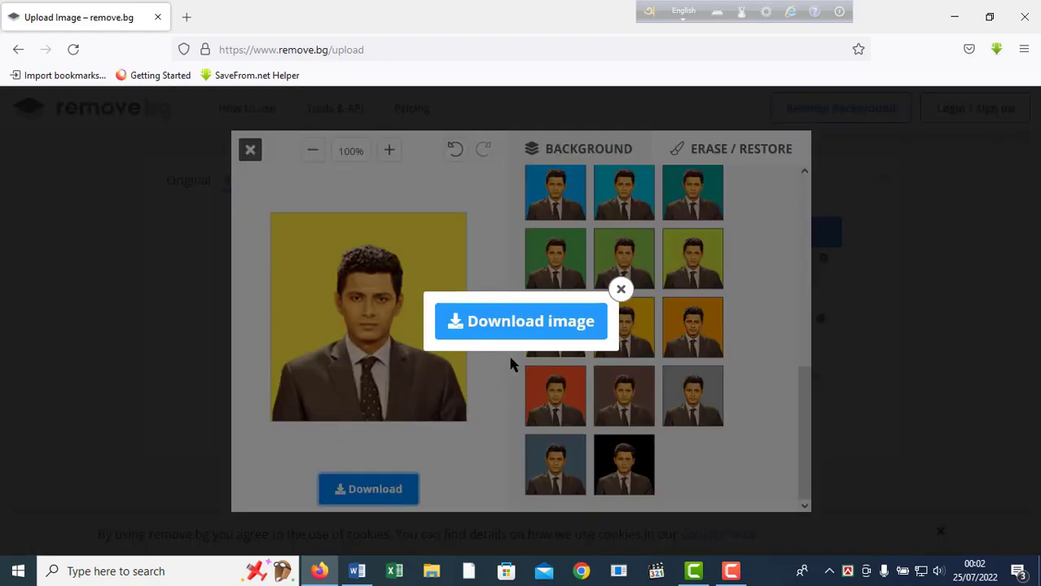
left_click(518, 329)
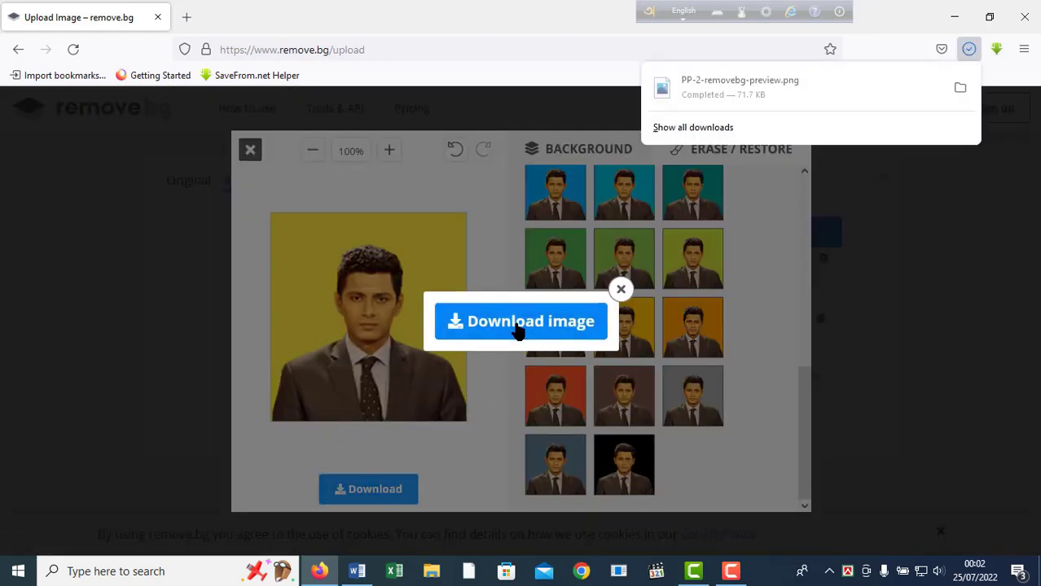
right_click(765, 86)
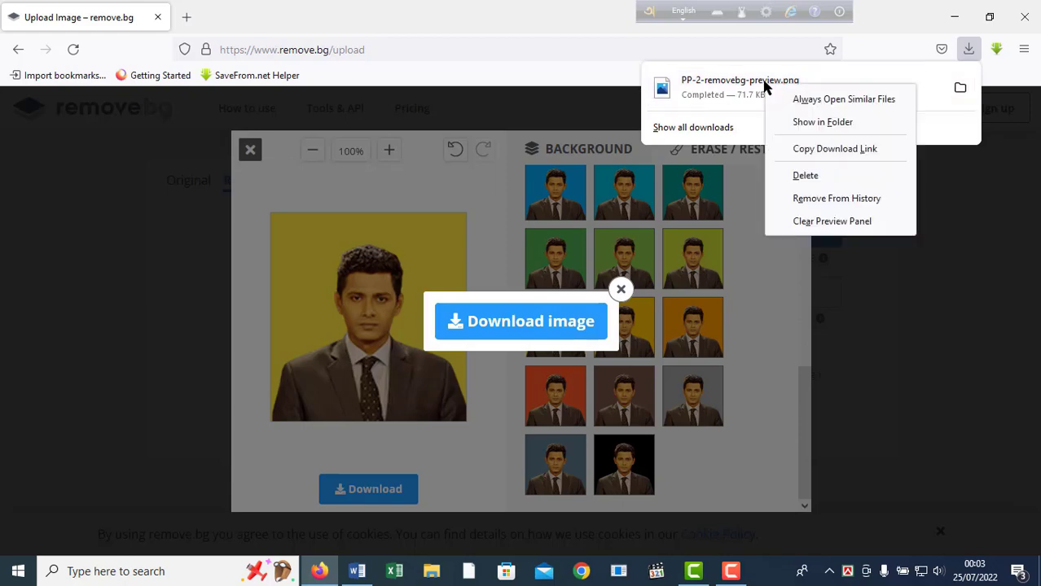
left_click(821, 123)
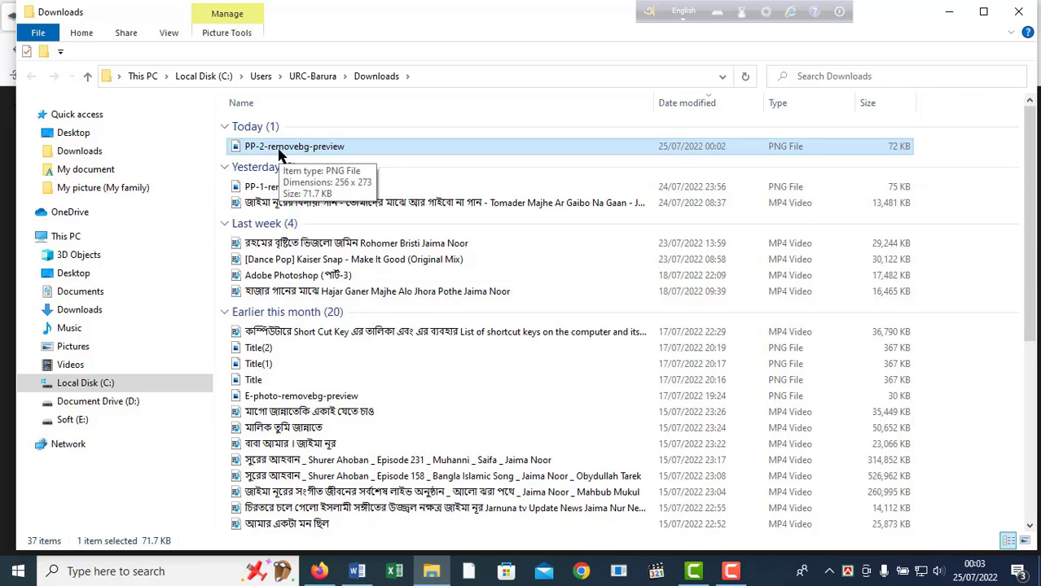
- Copy the PP-2-removebg-preview file and paste it into the Word document below the row of the woman's pictures
right_click(279, 154)
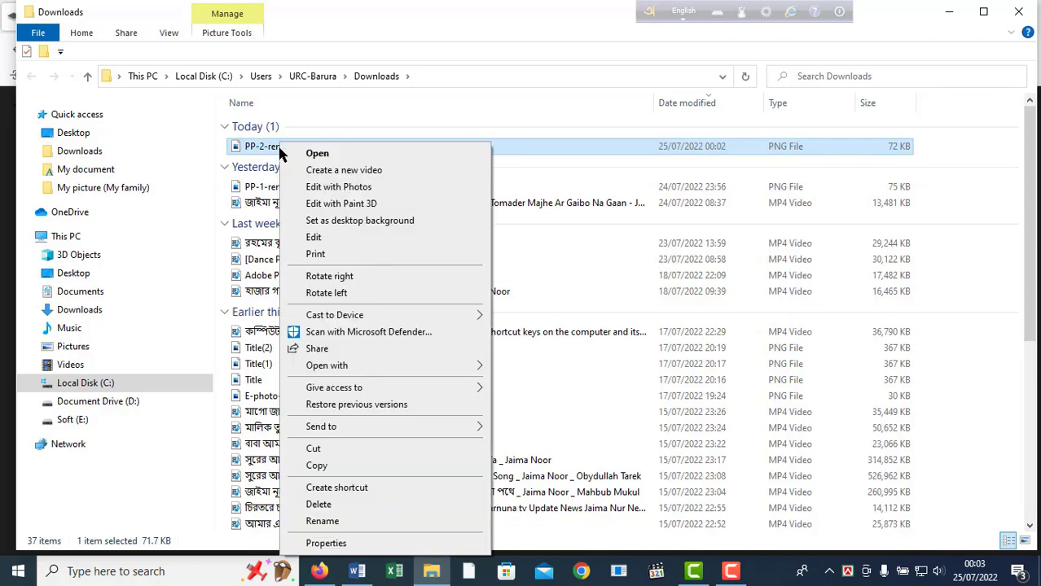
left_click(314, 466)
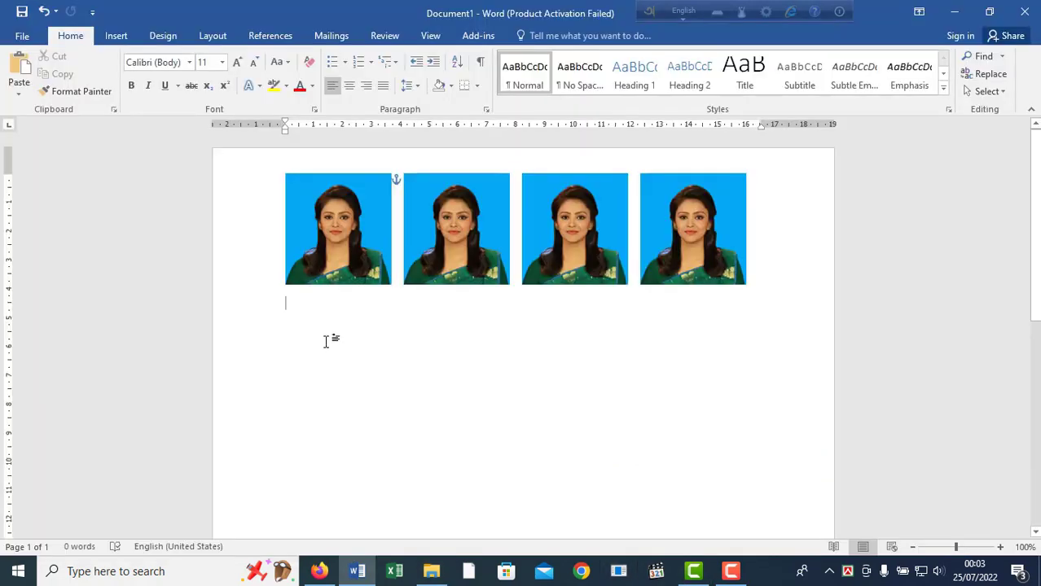
left_click(20, 72)
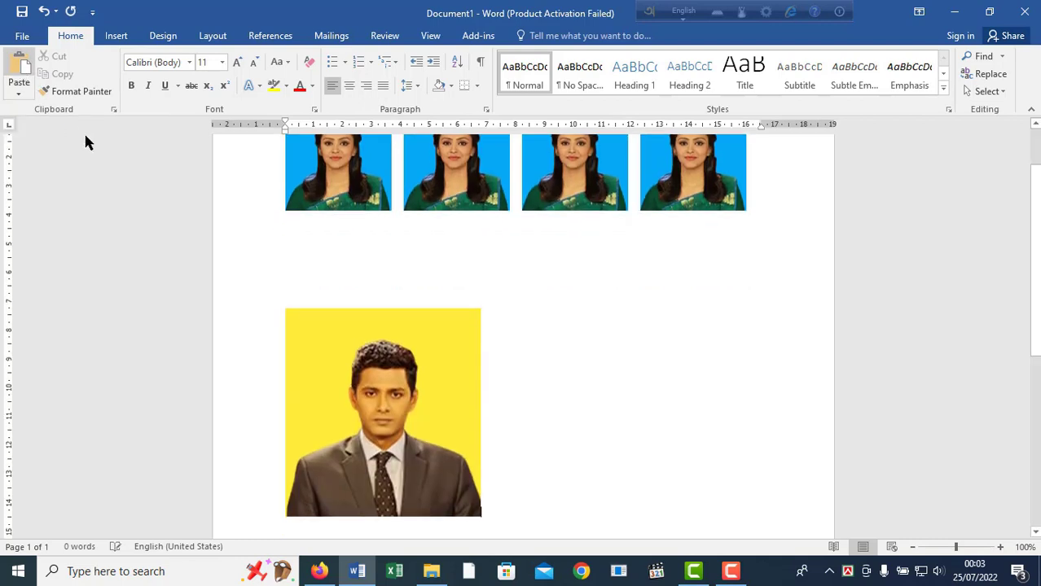
- Shrink the man's picture proportionally to about 3.6 cm wide and set its text wrapping to Tight
left_click(344, 386)
left_click_drag(480, 516, 392, 345)
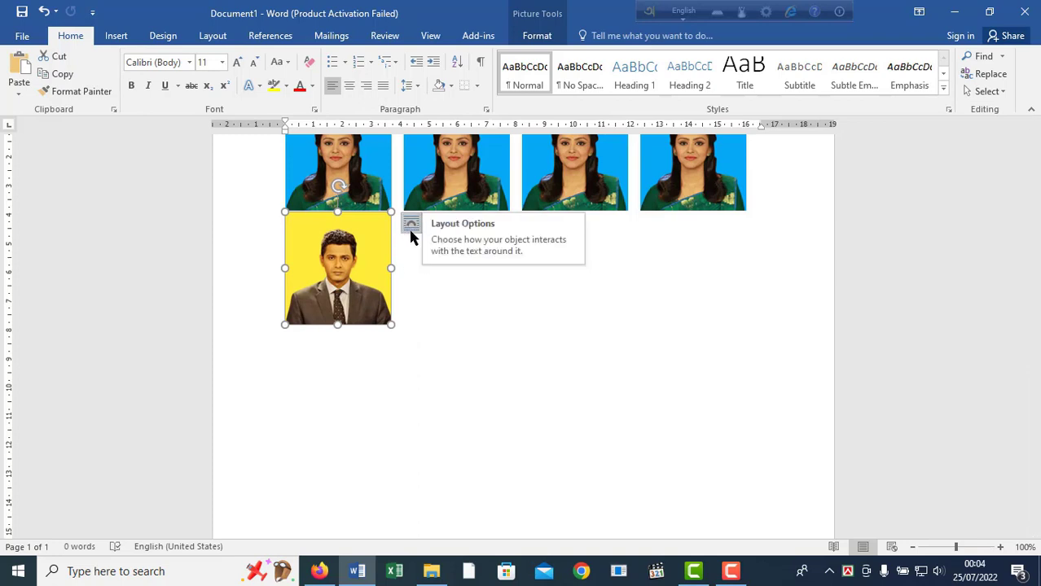
left_click(410, 232)
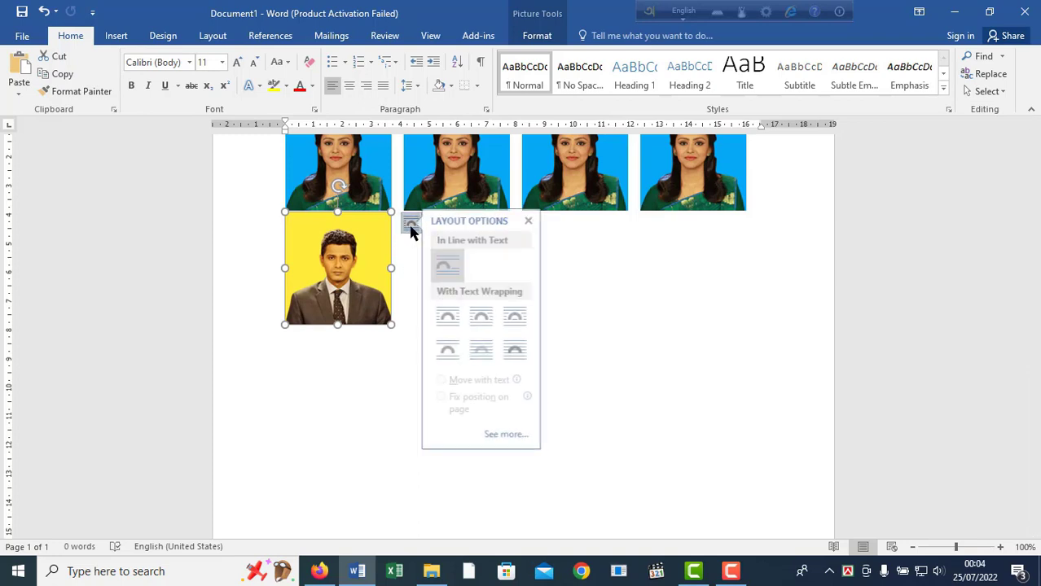
left_click(491, 320)
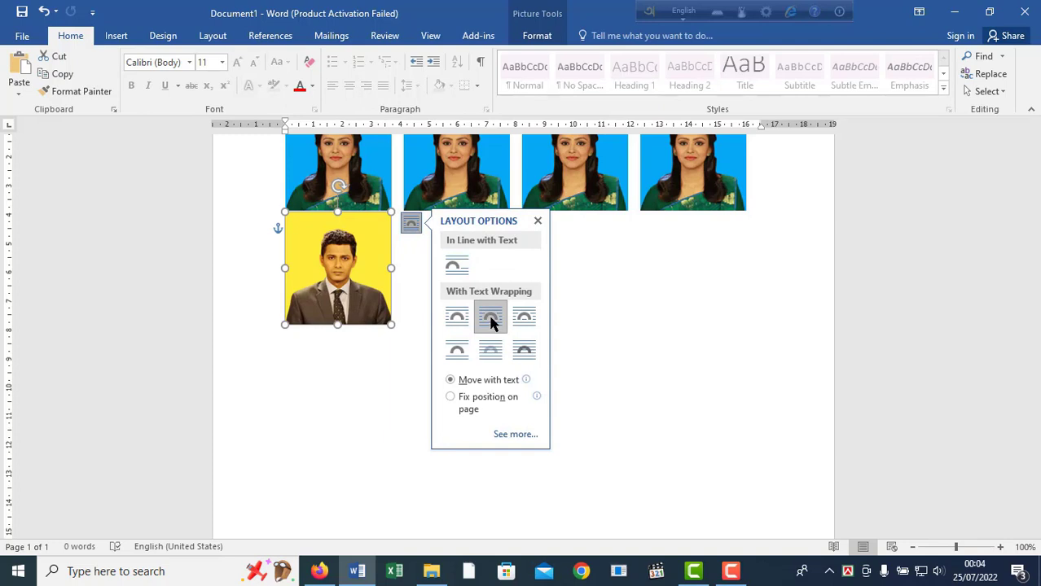
- Duplicate the man's yellow picture to form an evenly spaced row of four copies beneath the woman's pictures
left_click_drag(388, 271, 672, 281)
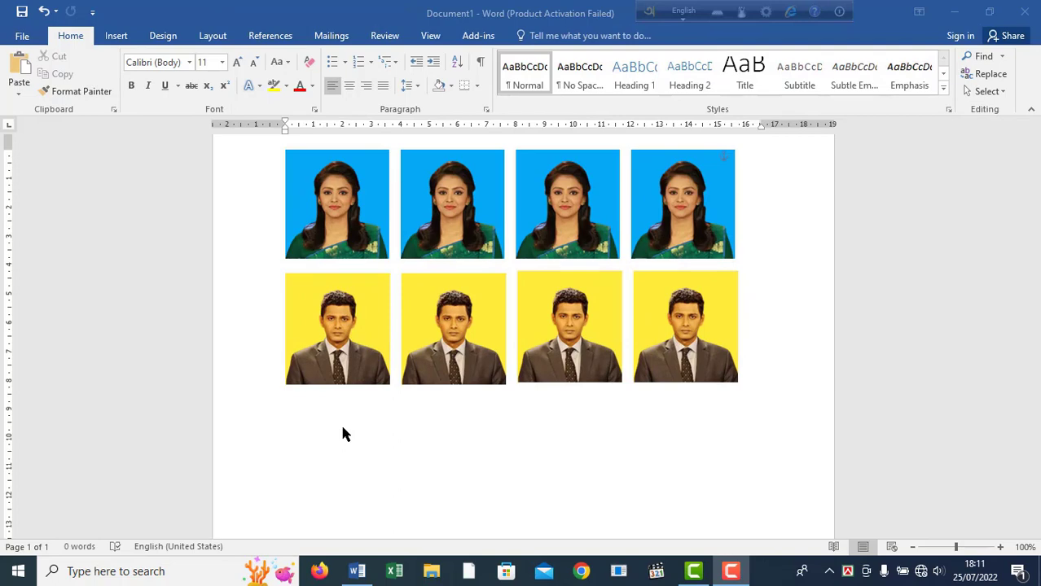
left_click(366, 421)
key("ctrl+a")
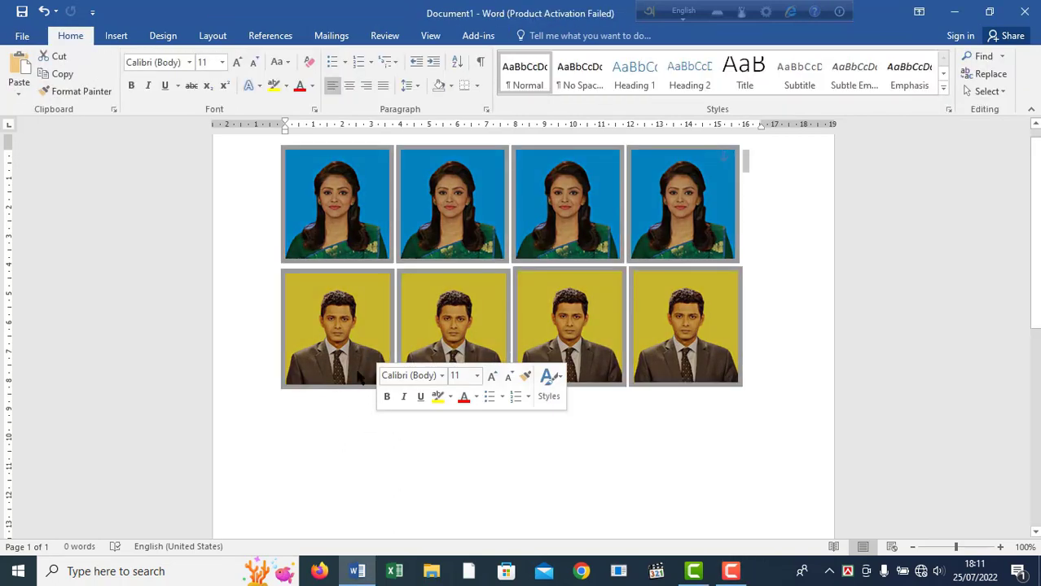
- Recolor the first picture of the man with the Blue-Gray, Text color 2 Dark variation
left_click(347, 342)
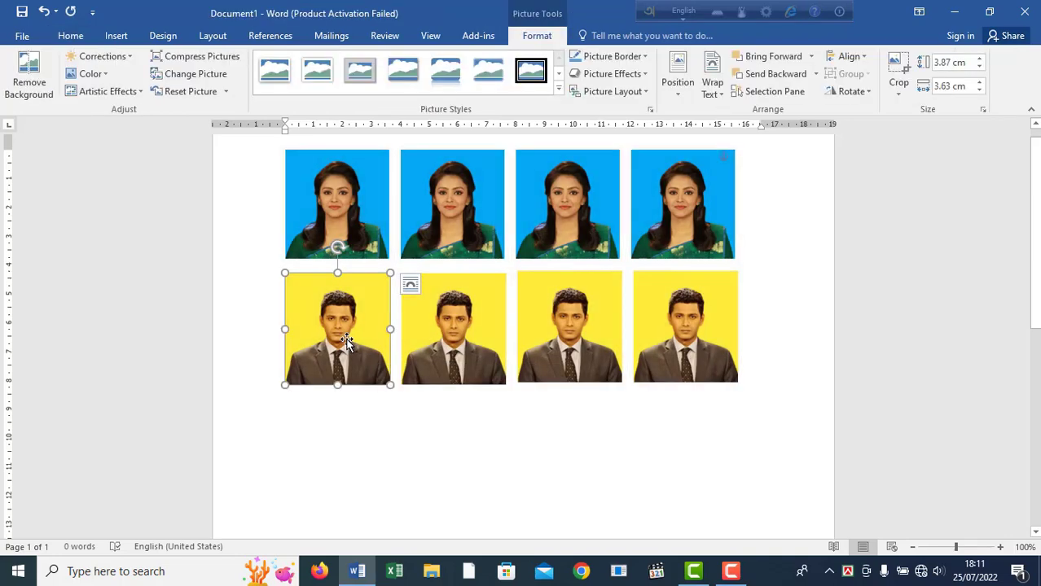
left_click(109, 75)
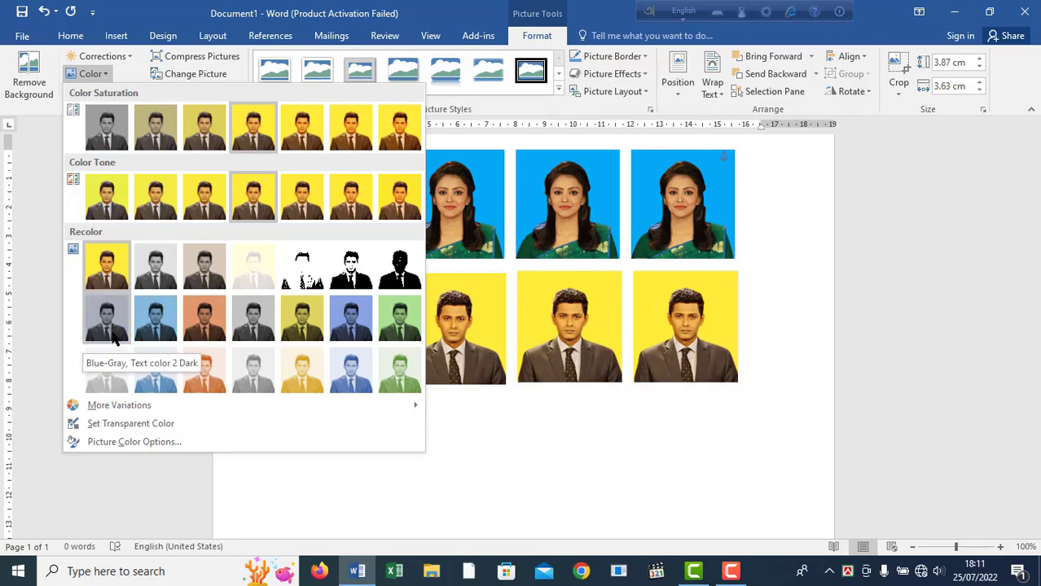
key("Escape")
double_click(404, 458)
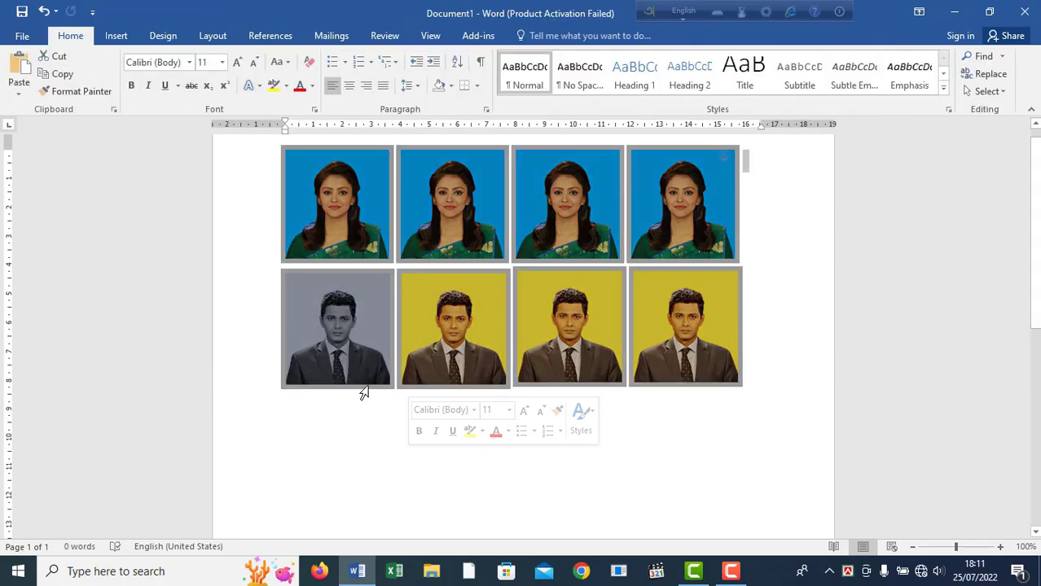
- Duplicate the blue-gray picture of the man to form a third row of four copies
left_click(353, 361)
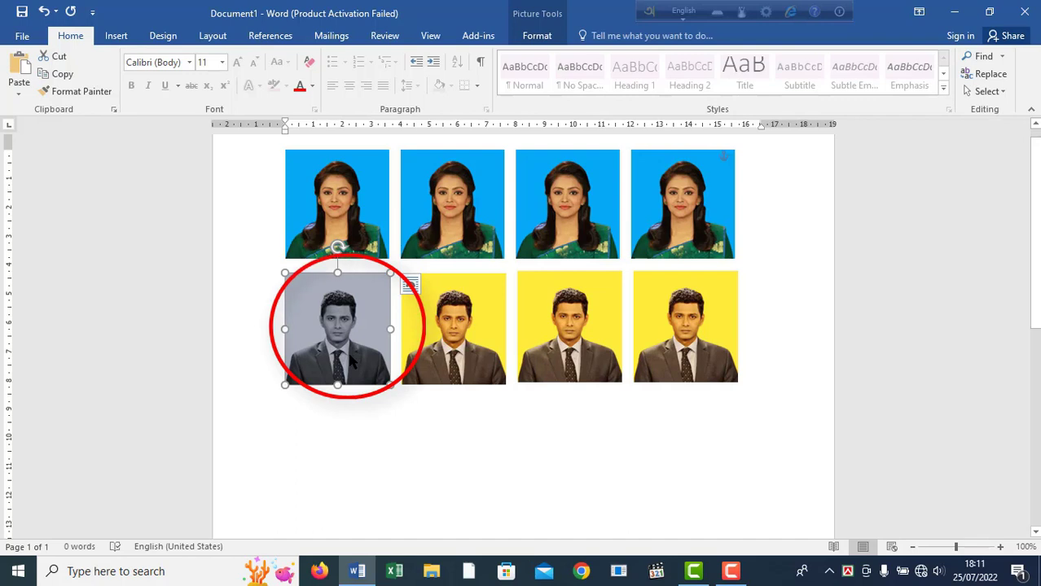
mouse_move(349, 353)
left_mouse_down()
mouse_move(351, 474)
mouse_move(705, 471)
mouse_move(696, 467)
left_mouse_up()
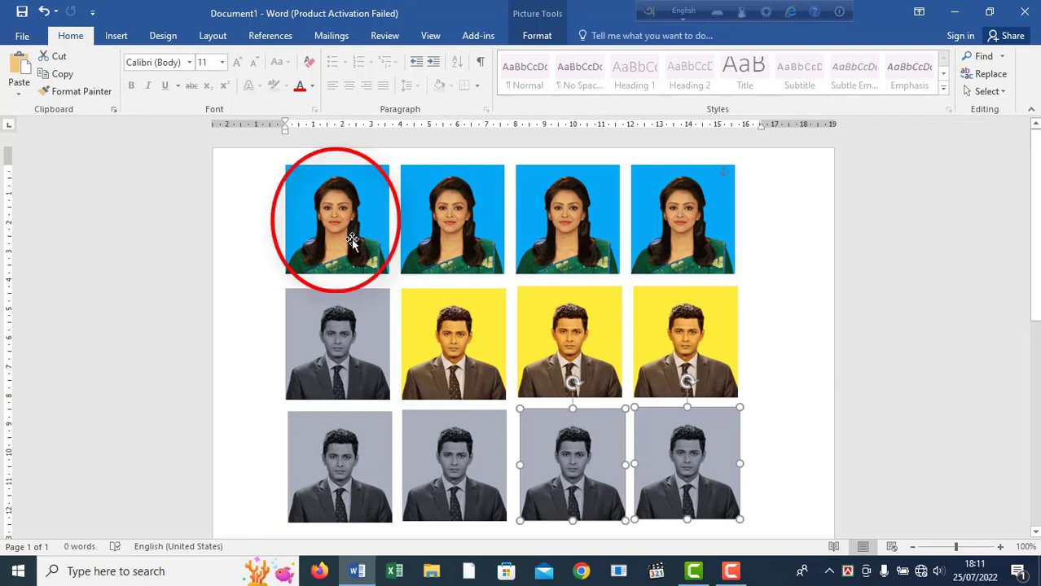
- Preview brightness and contrast corrections on the woman's first picture, then turn it gray with the lowest color saturation preset
left_click(352, 242)
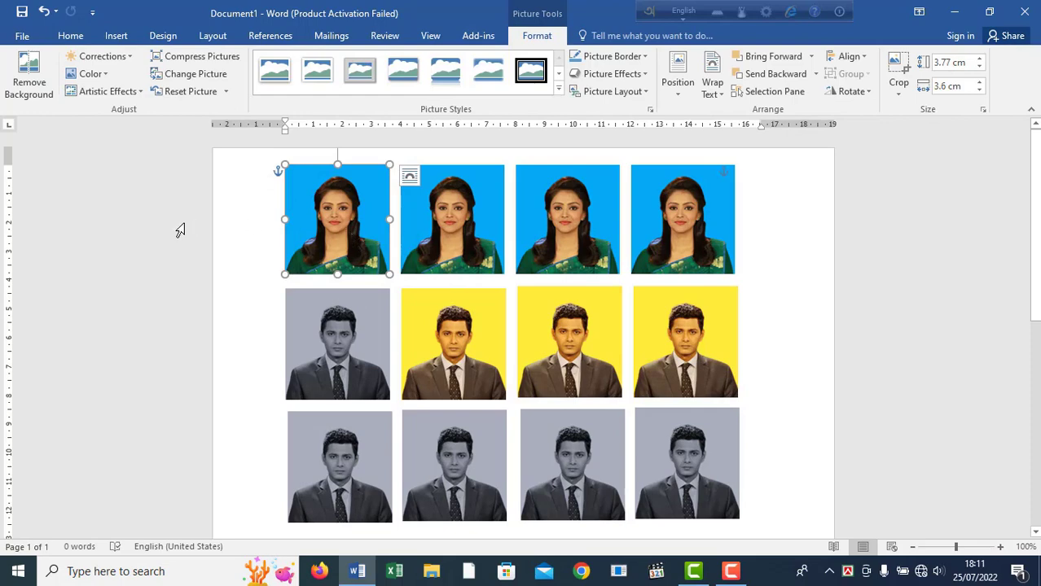
left_click(105, 77)
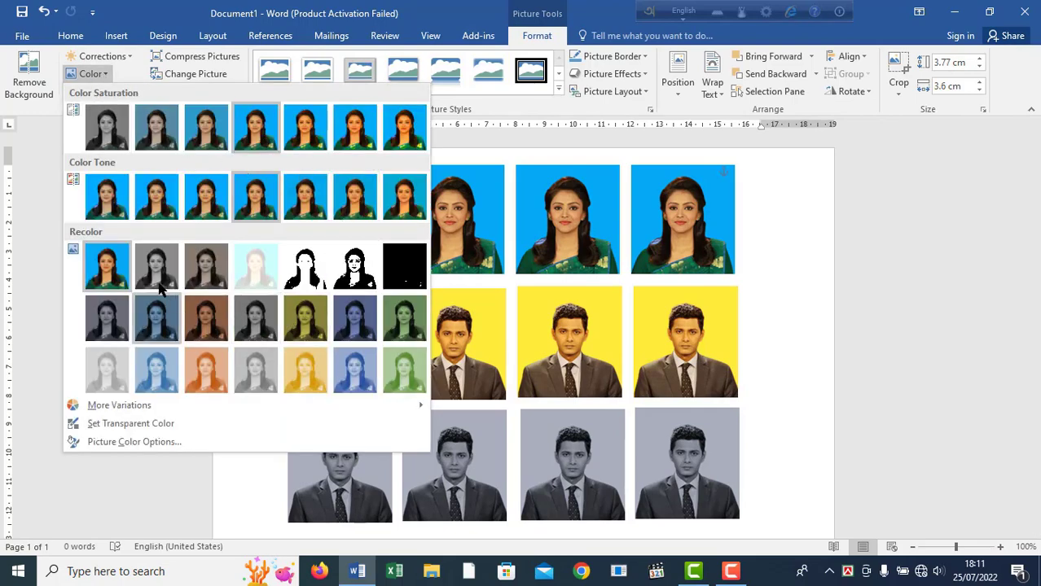
left_click(126, 54)
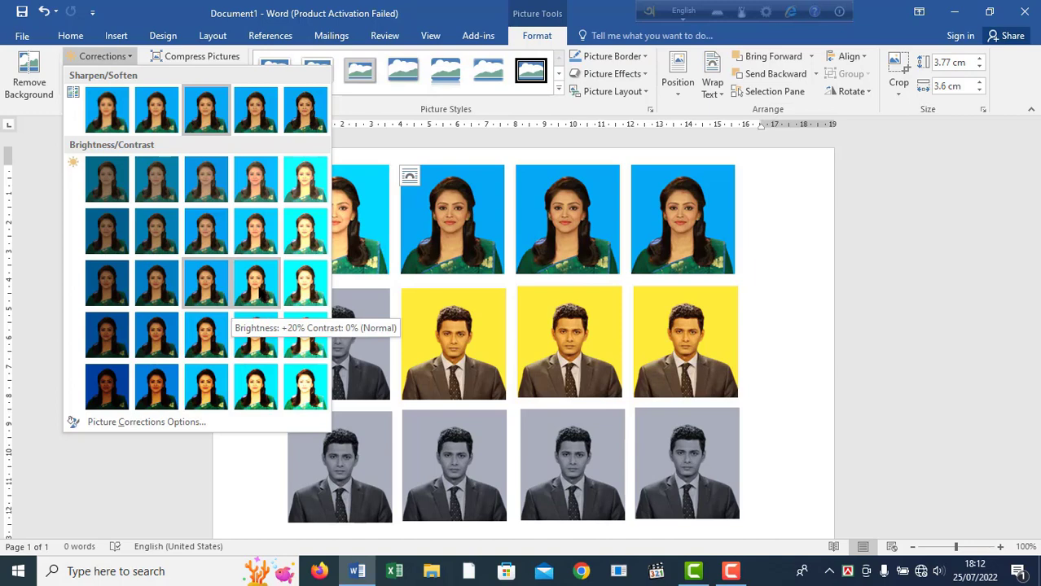
left_click(128, 63)
left_click(101, 75)
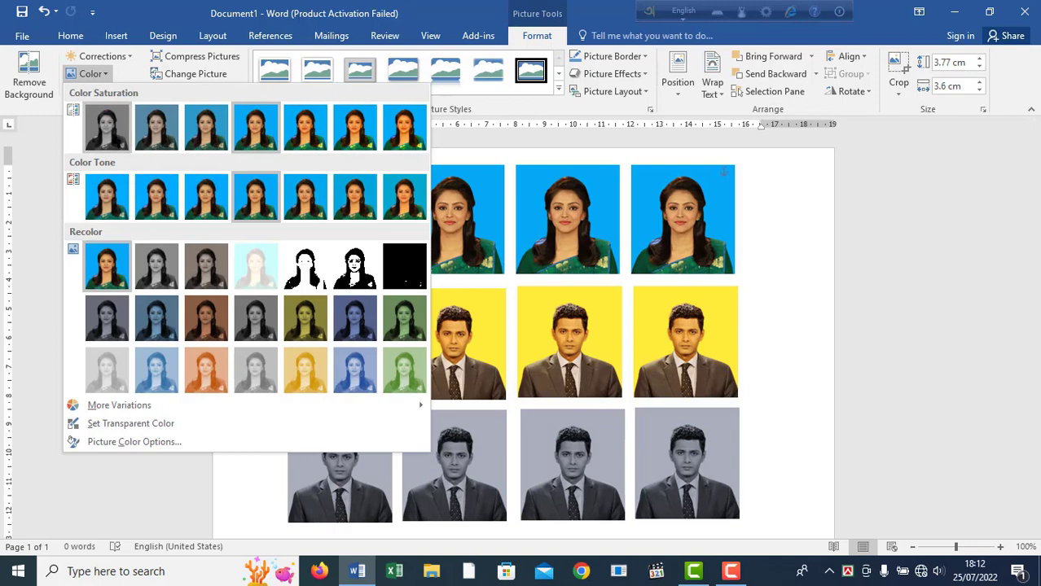
left_click(114, 141)
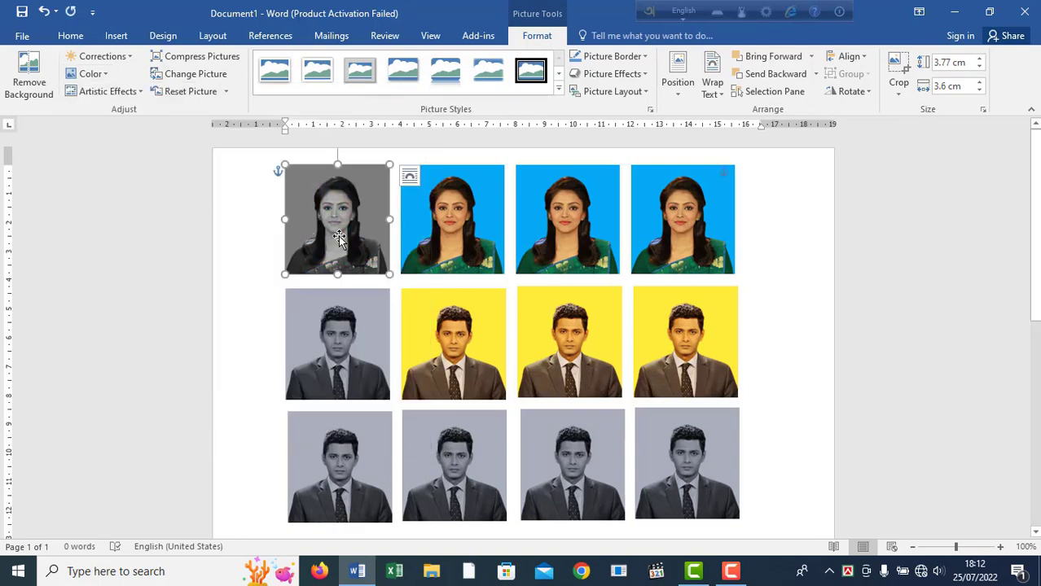
- Duplicate the gray picture of the woman into a new row of evenly spaced copies further down the page
left_click_drag(338, 236, 456, 472)
left_click_drag(458, 472, 689, 472)
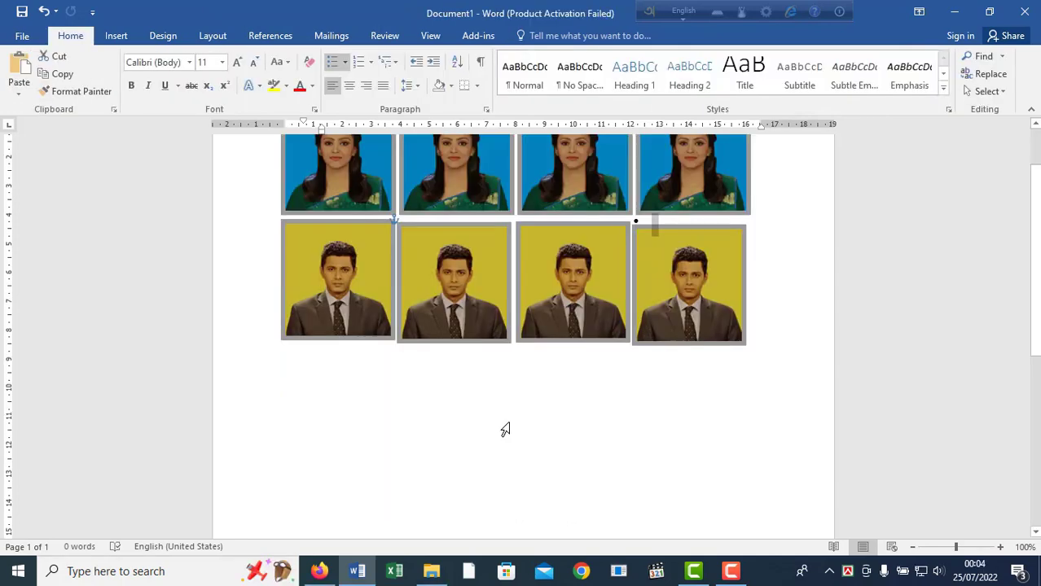
scroll(505, 429, "up", 2)
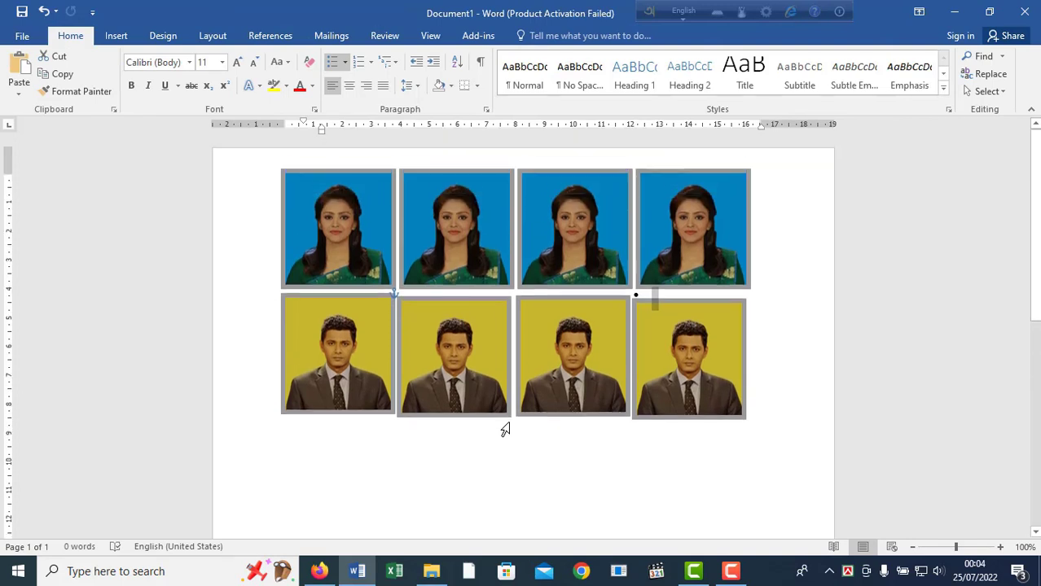